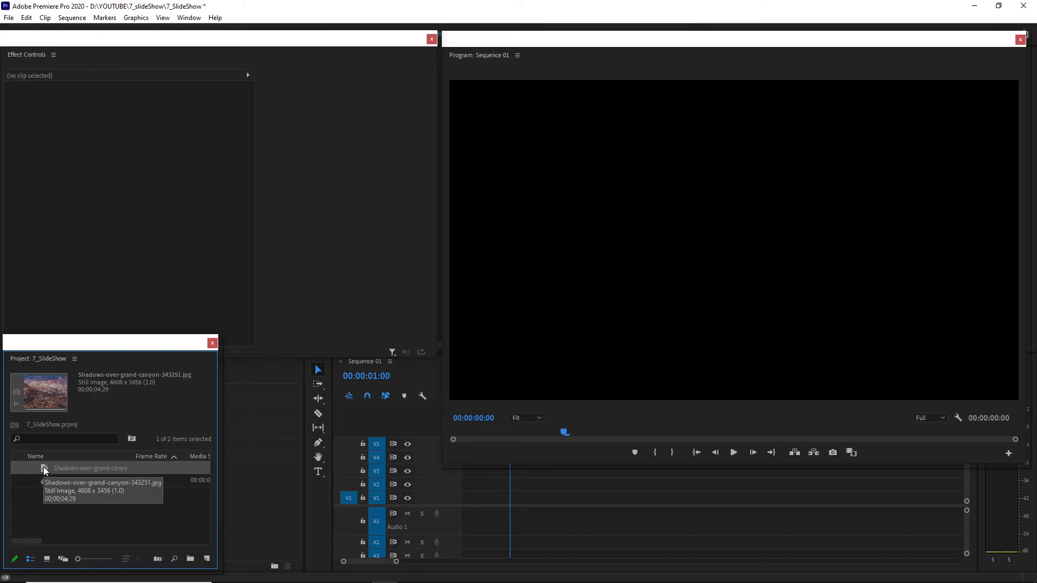
- Place the Grand Canyon still image at the start of video track V1 and set its Scale to 10
left_click_drag(44, 467, 462, 500)
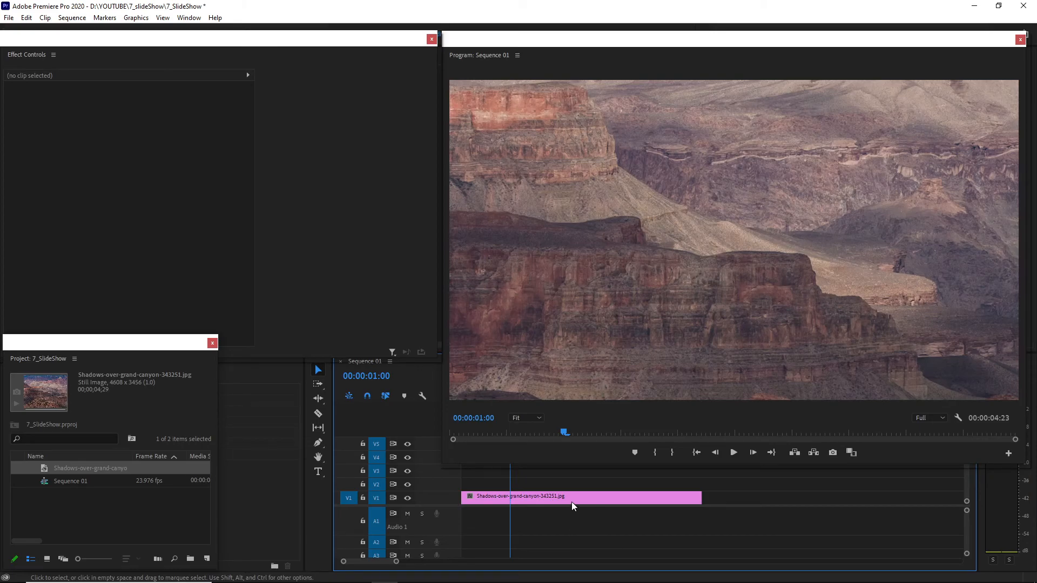
left_click(540, 494)
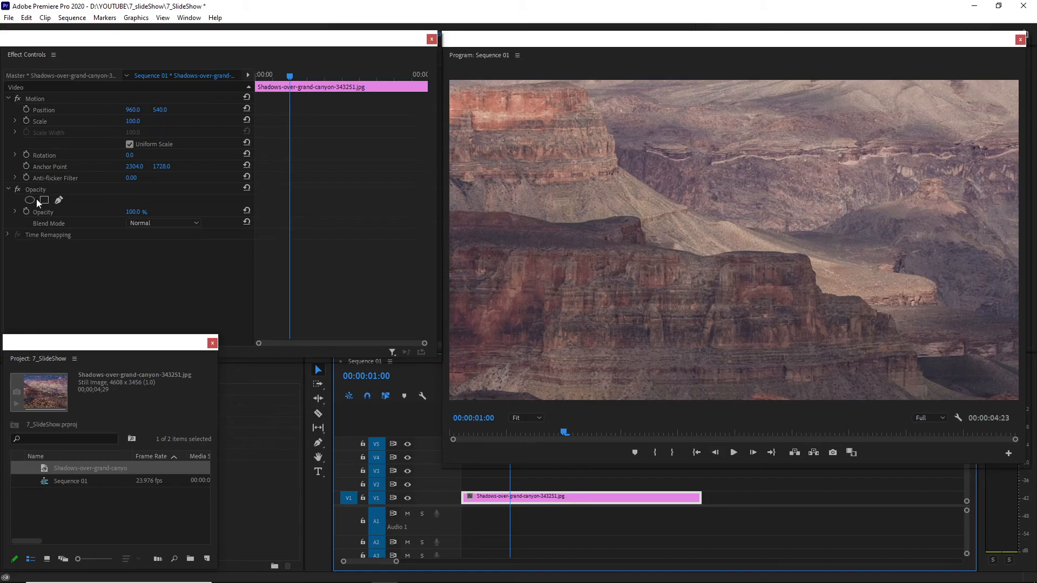
left_click(132, 122)
type("10")
key("Return")
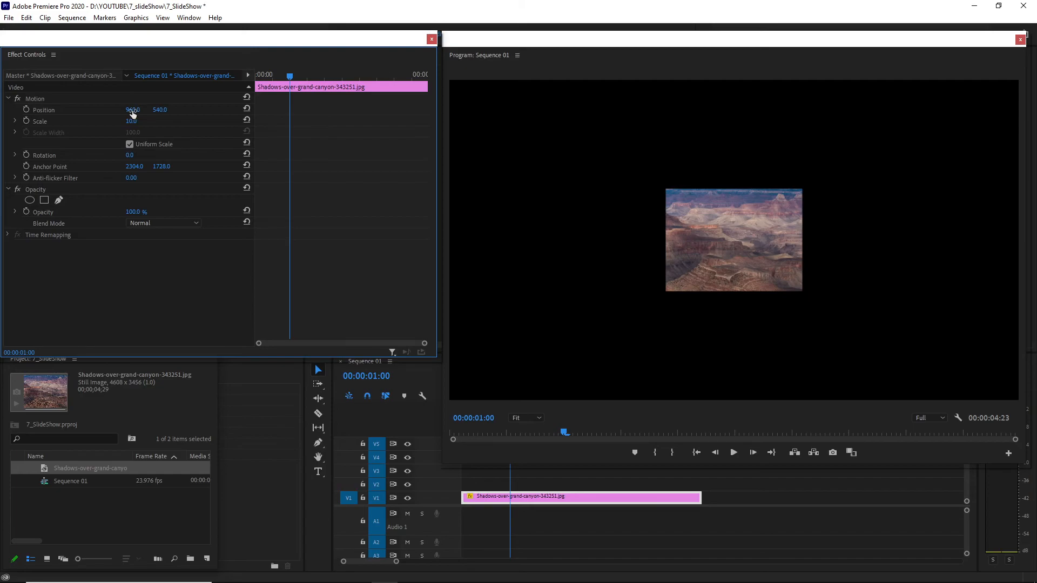
- Keyframe the image's Position from 275, 540 at 00:00:01:00 to 1640, 540 at 00:00:03:00
left_click_drag(133, 112, 68, 112)
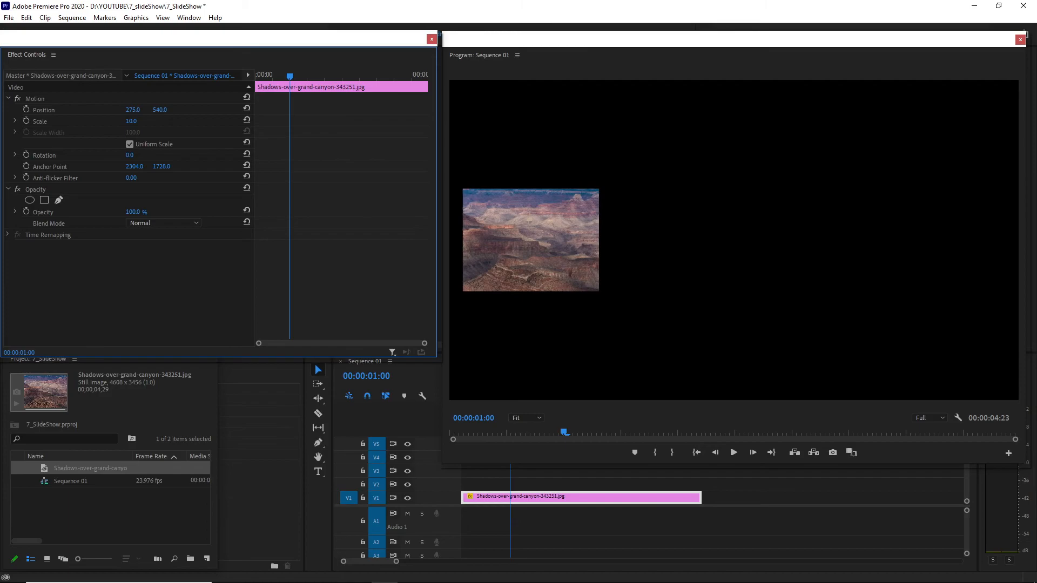
left_click(27, 109)
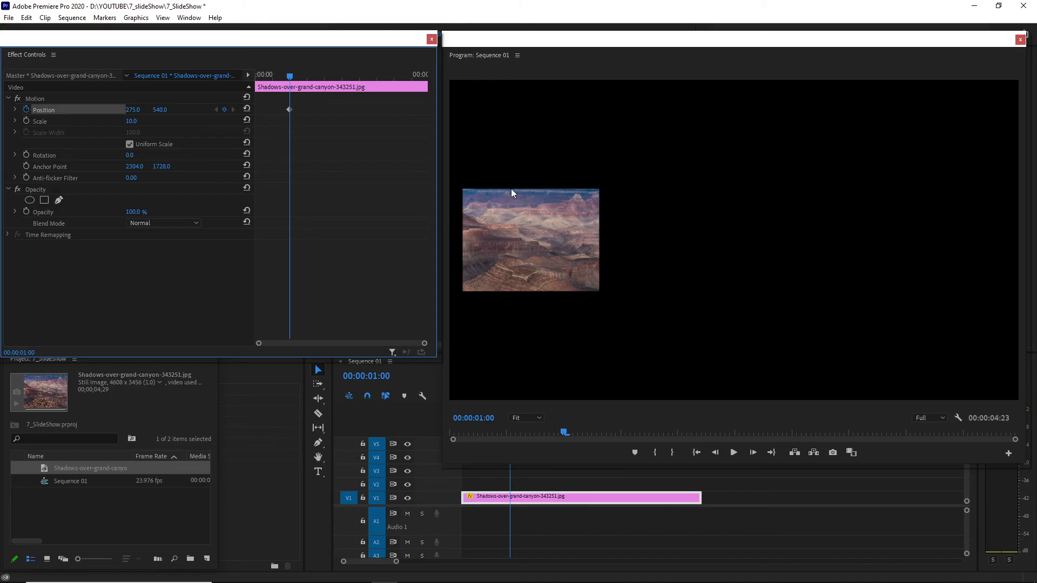
left_click(372, 377)
type("300")
key("Return")
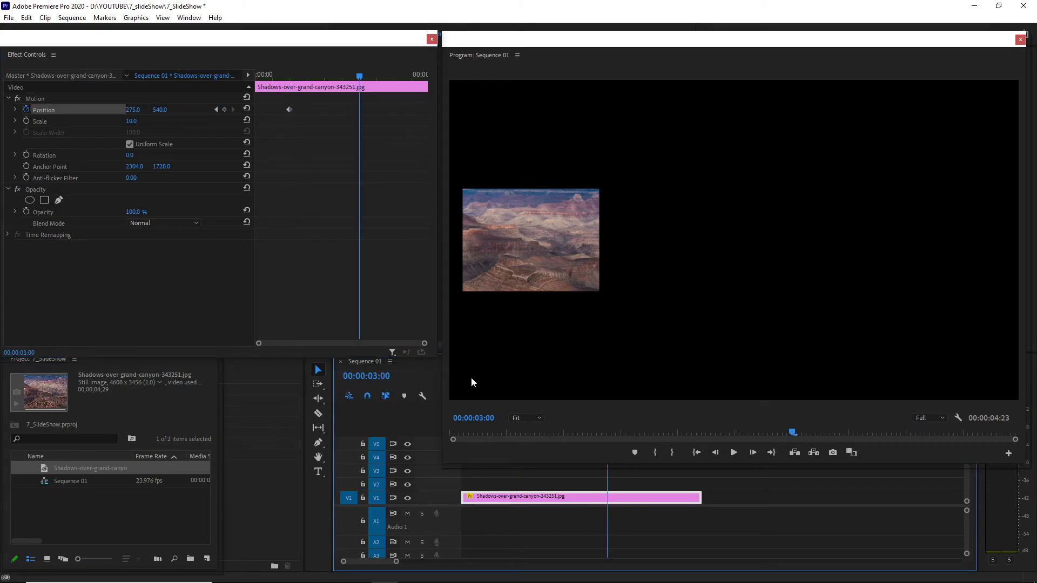
left_click_drag(132, 111, 870, 111)
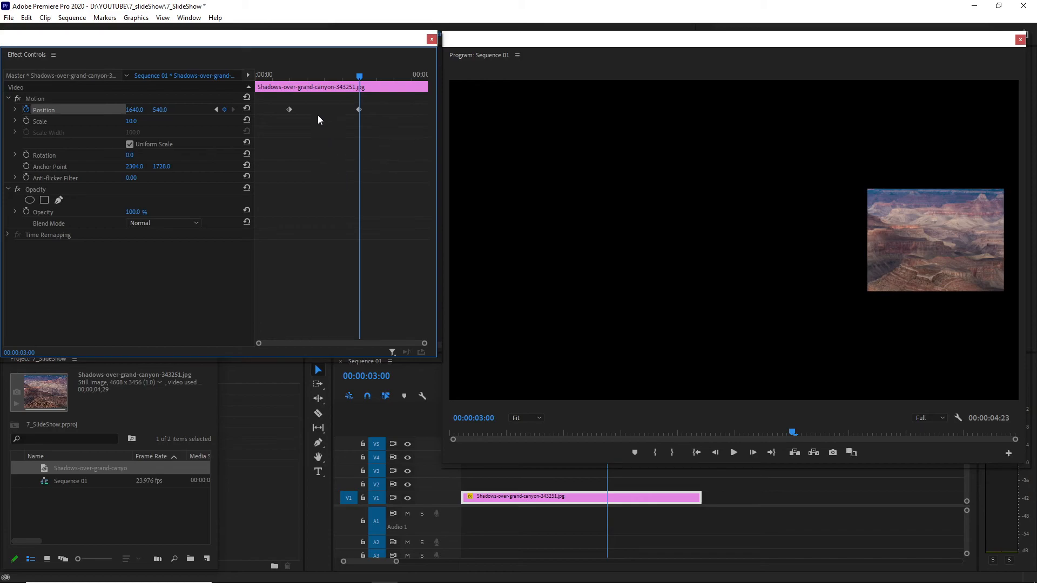
- Play back and scrub through the clip to examine the image's movement between the two Position keyframes
left_click_drag(277, 78, 212, 87)
key("space")
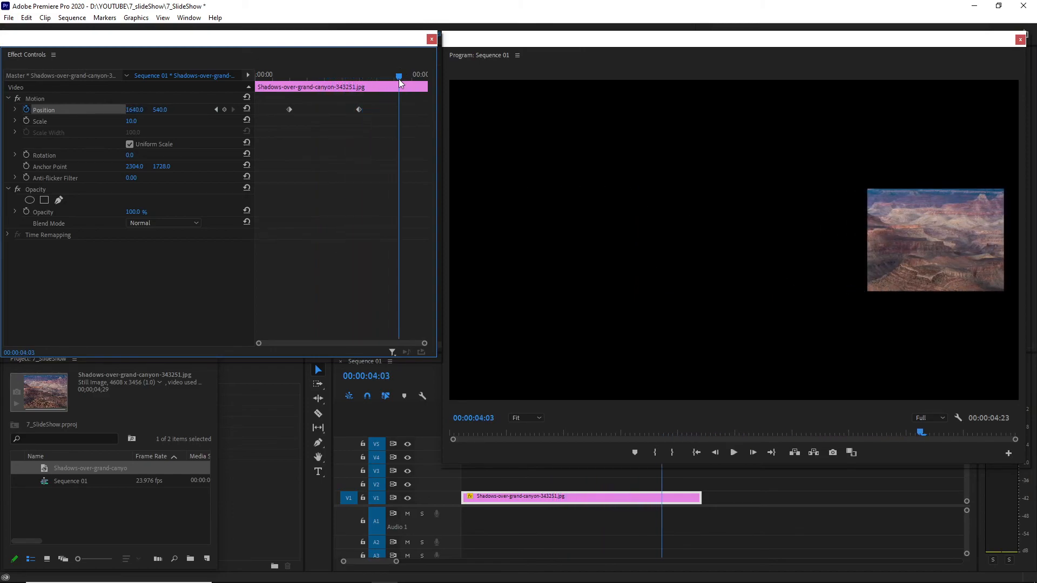
left_click_drag(362, 76, 256, 76)
key("space")
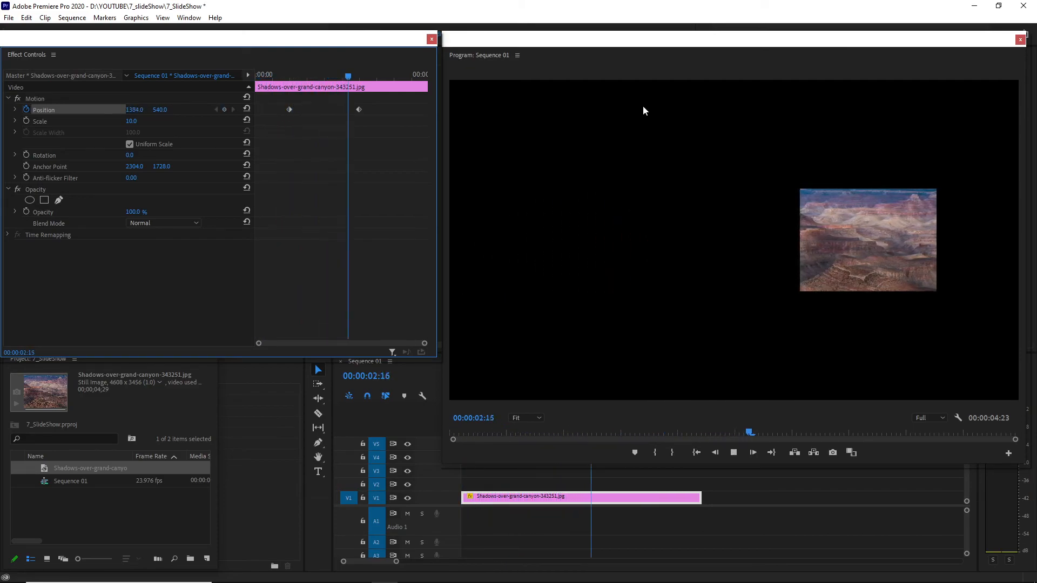
left_click(394, 76)
left_click_drag(394, 76, 289, 77)
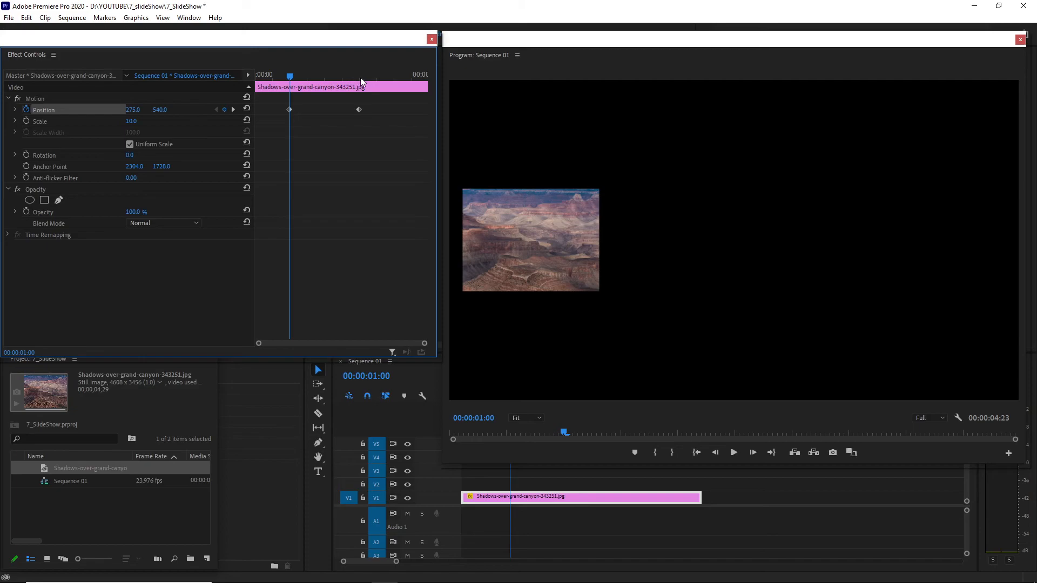
mouse_move(290, 76)
left_mouse_down()
mouse_move(362, 79)
mouse_move(290, 87)
mouse_move(360, 93)
mouse_move(289, 95)
left_mouse_up()
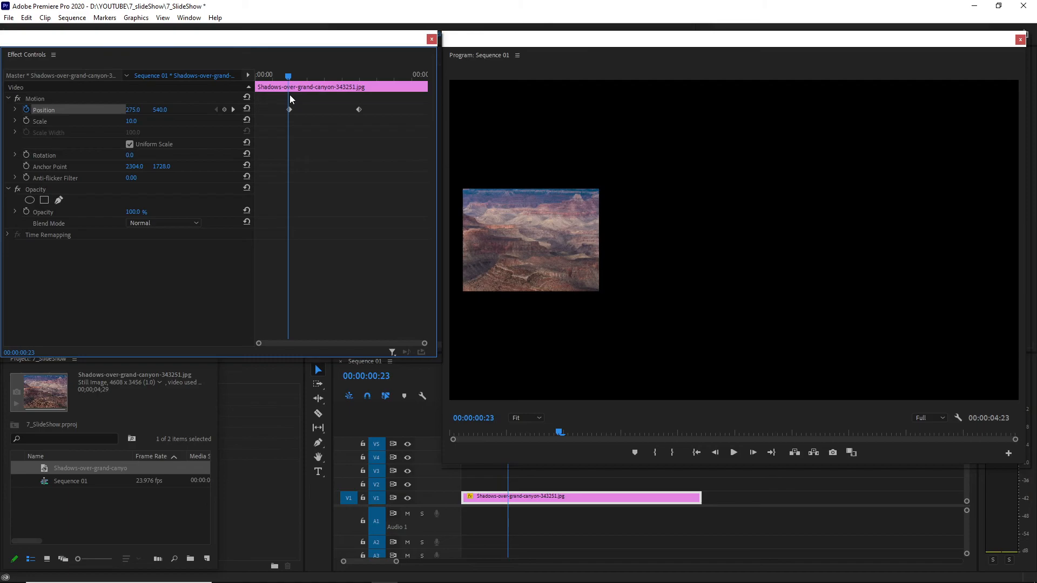
left_click_drag(289, 95, 315, 86)
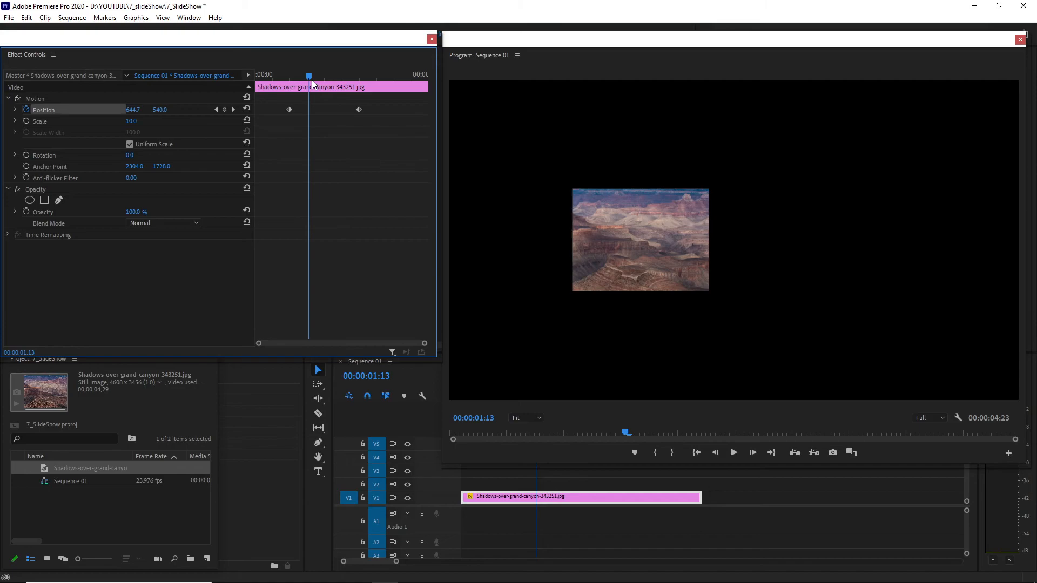
left_click_drag(312, 80, 290, 77)
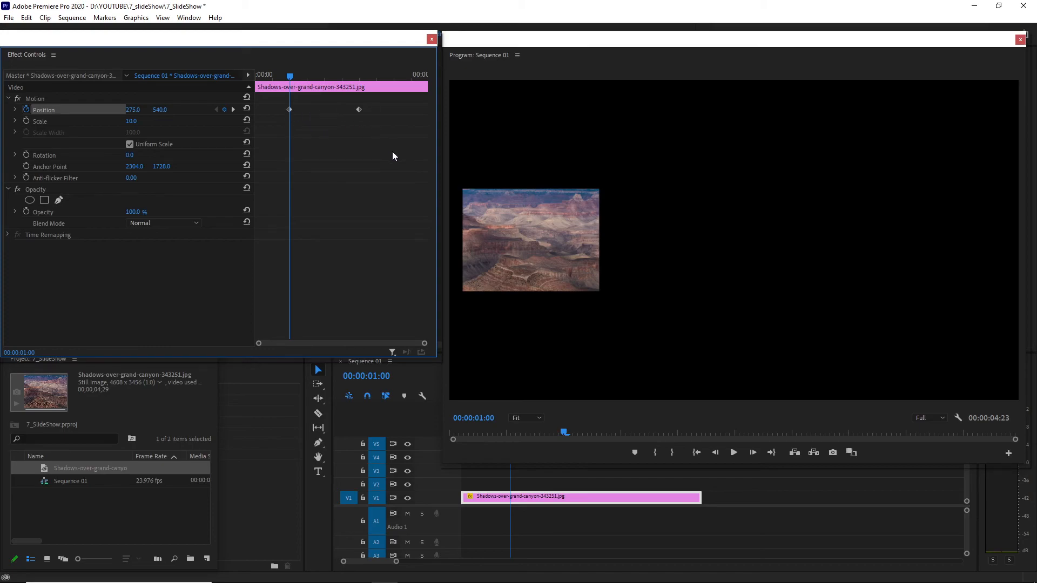
- Select both Position keyframes and examine their temporal and spatial interpolation options
left_click_drag(277, 105, 379, 125)
right_click(359, 112)
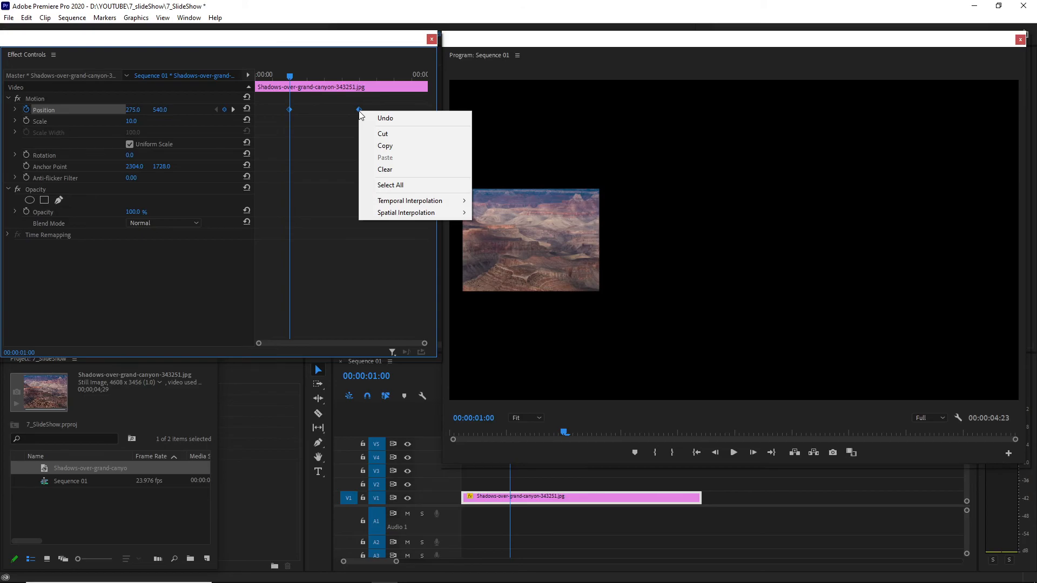
mouse_move(423, 203)
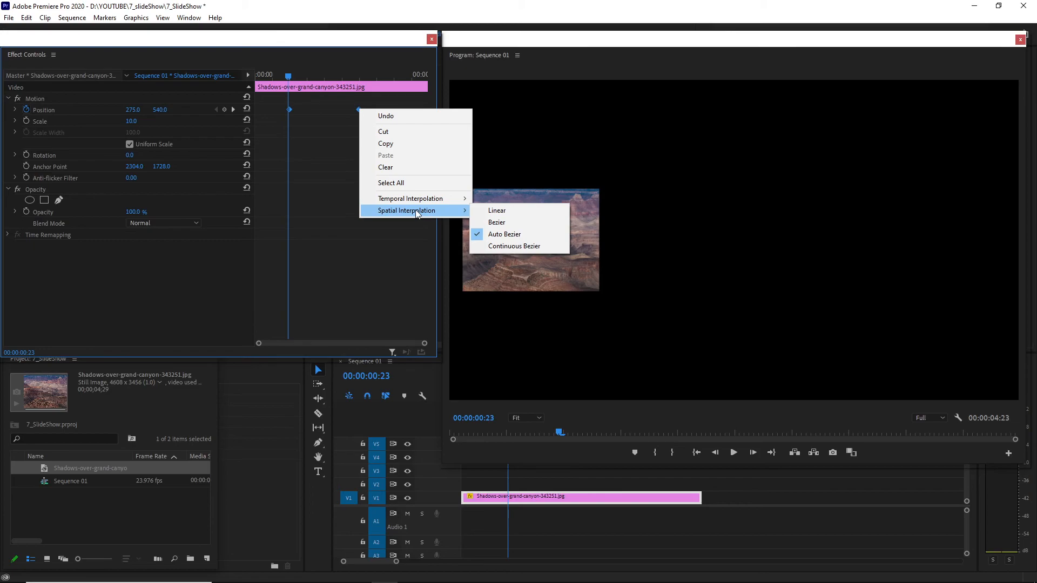
mouse_move(417, 196)
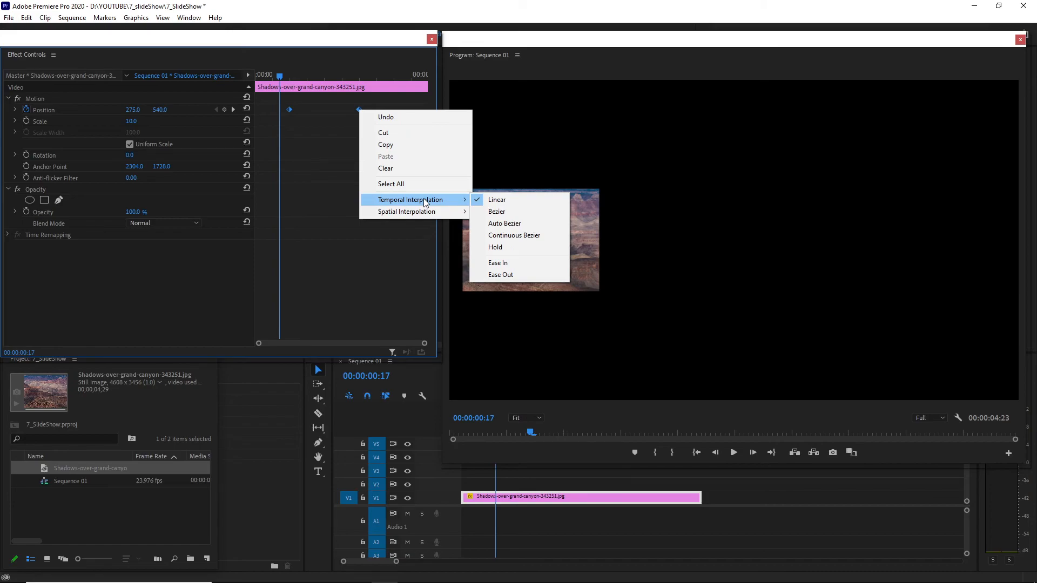
left_click(323, 174)
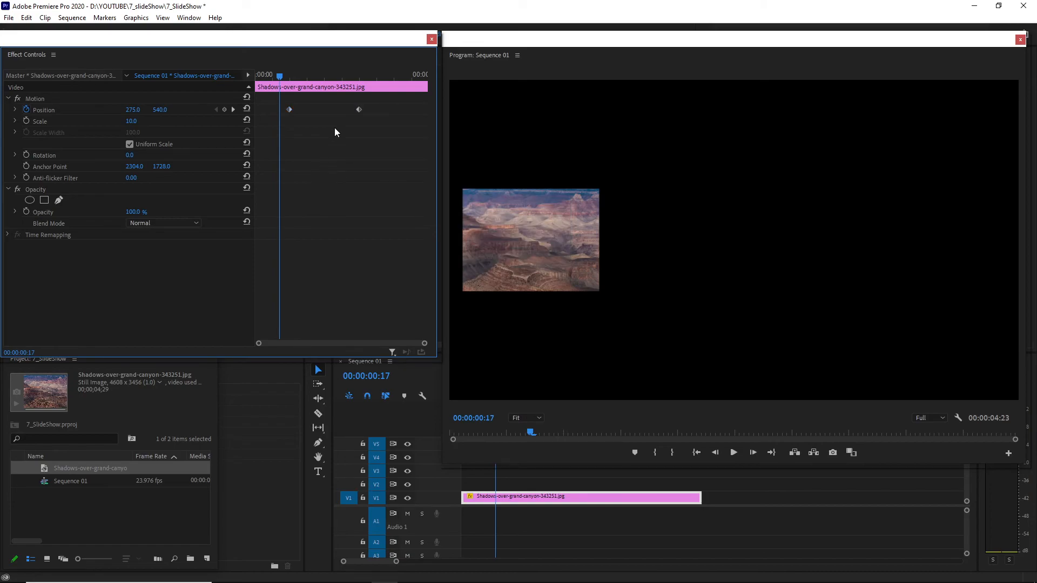
- Replay the Position animation several times from around the first keyframe to examine how the linear motion starts and stops
key("space")
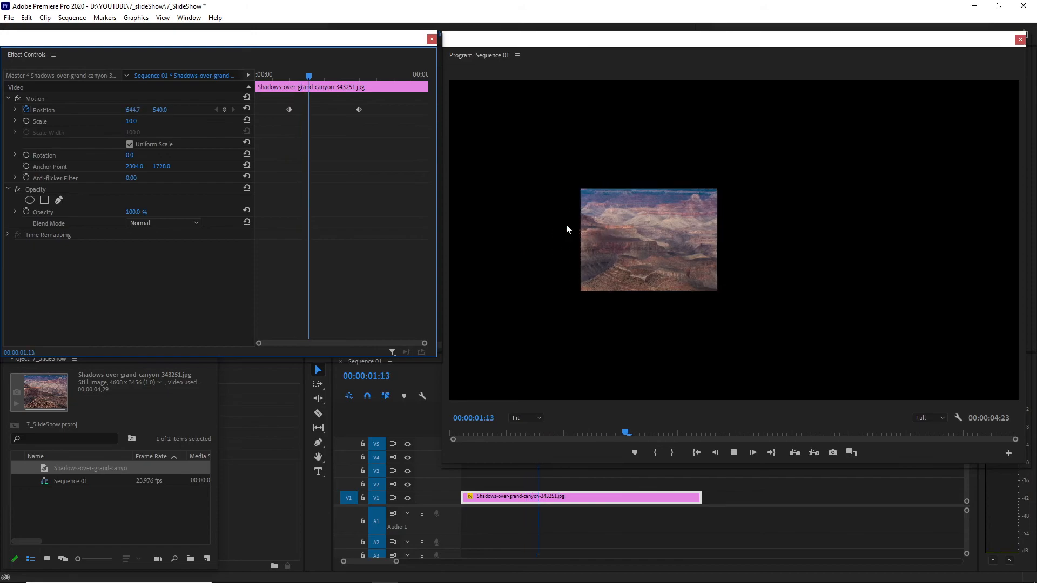
left_click(346, 76)
left_click_drag(346, 79, 291, 83)
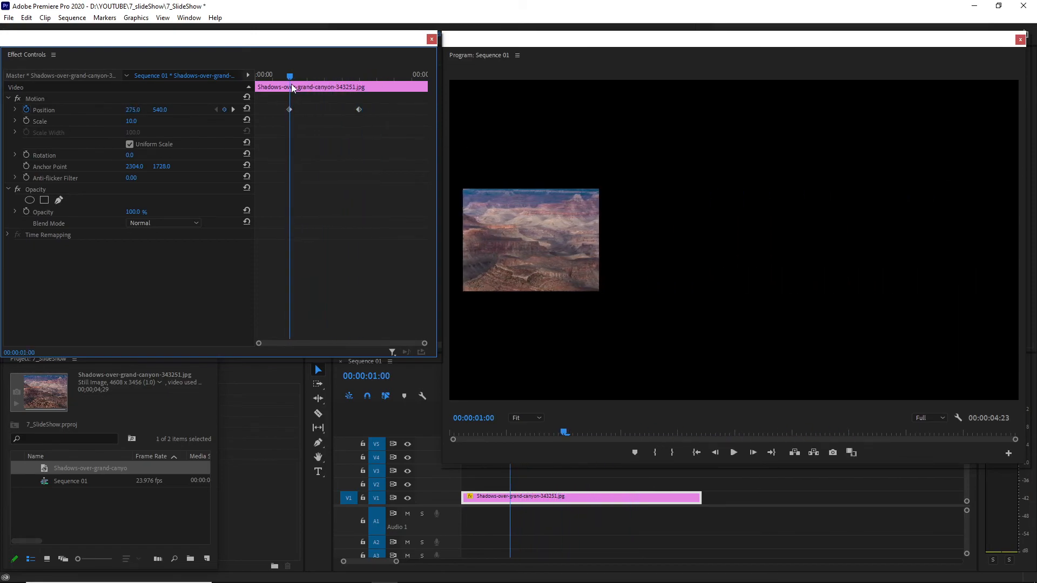
key("space")
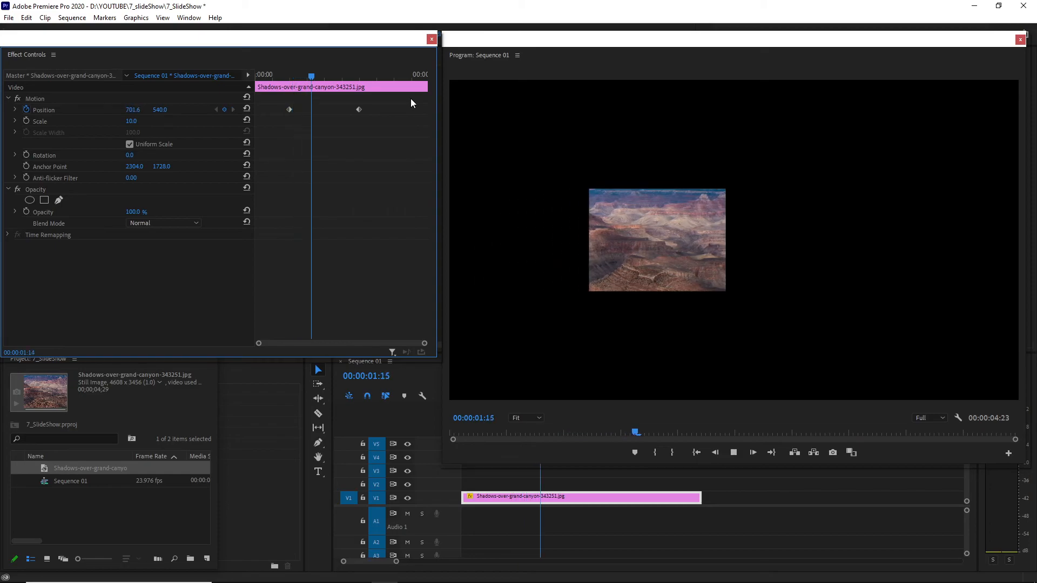
left_click(337, 78)
left_click_drag(331, 84, 289, 88)
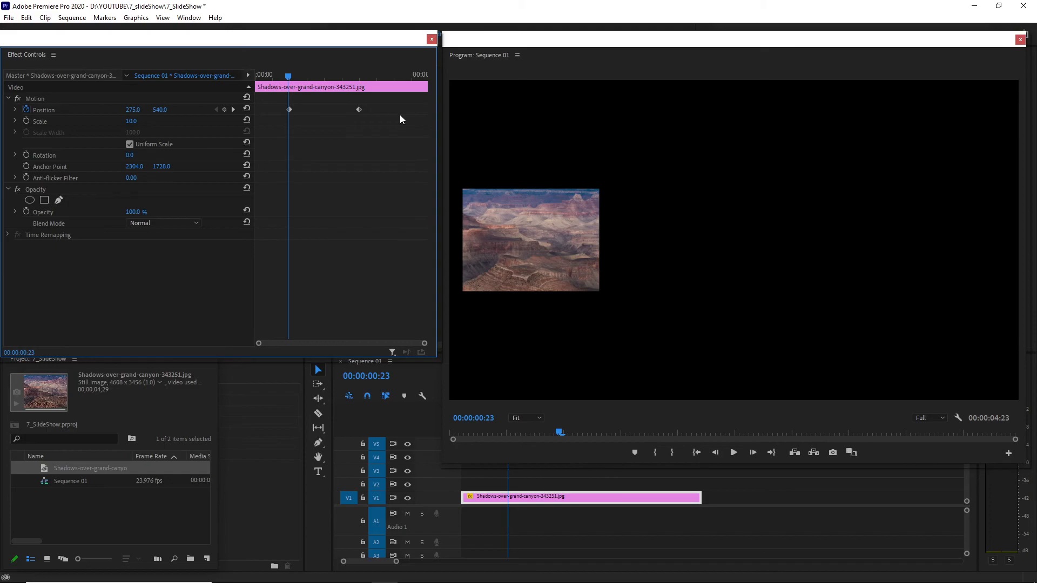
key("space")
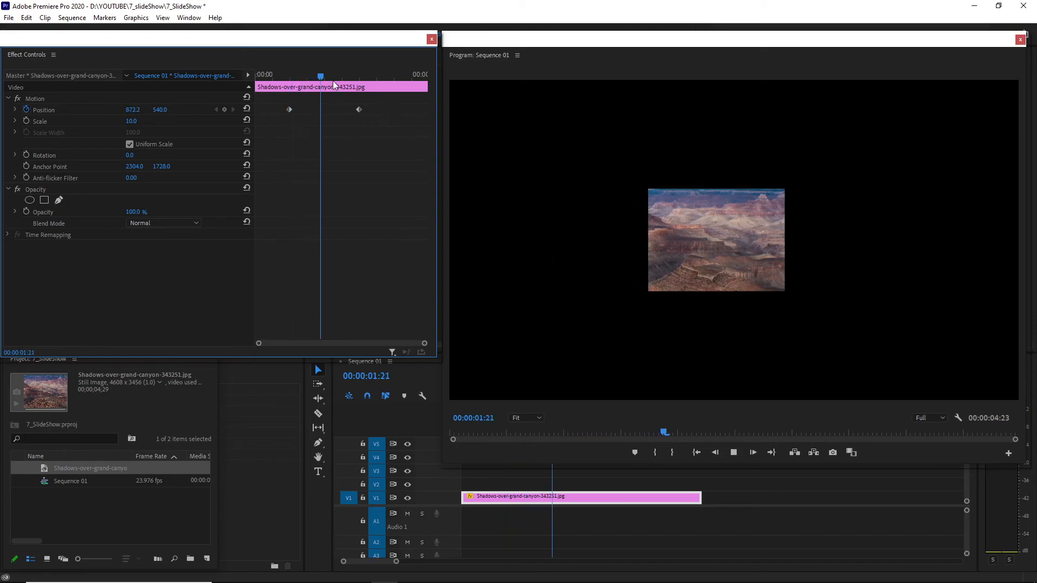
left_click_drag(369, 74, 286, 80)
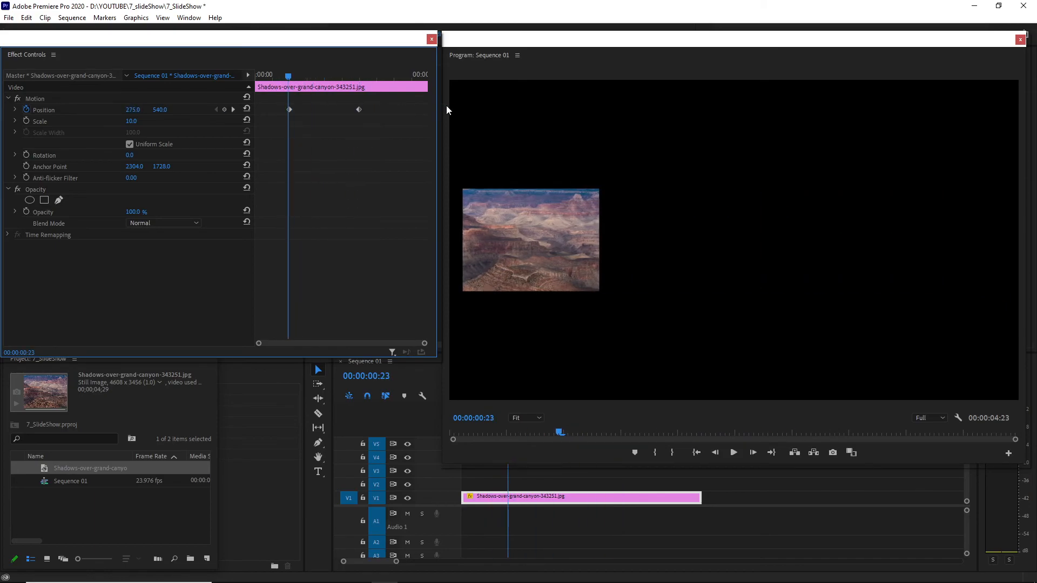
key("space")
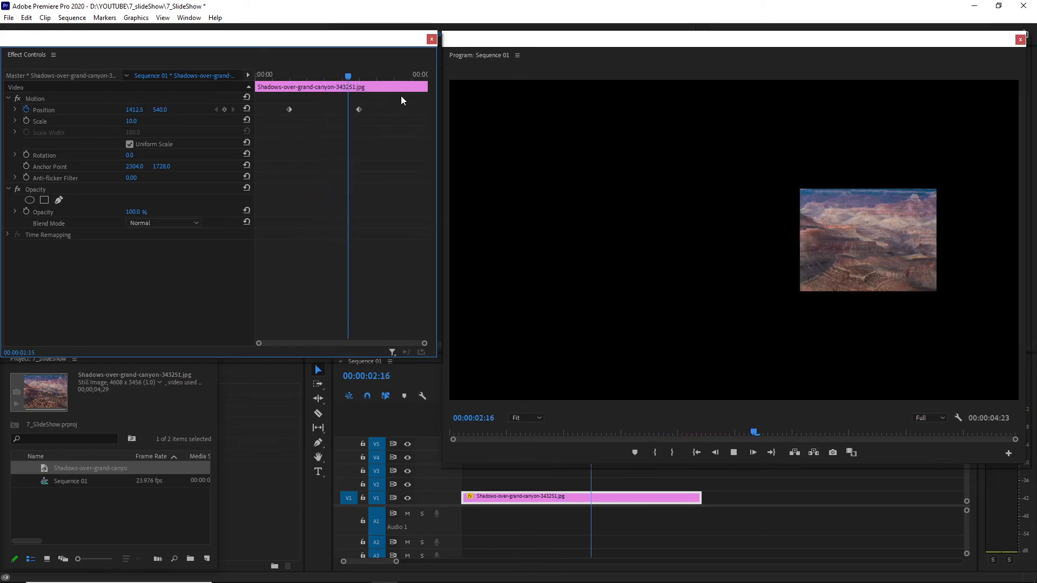
key("space")
left_click_drag(378, 76, 291, 75)
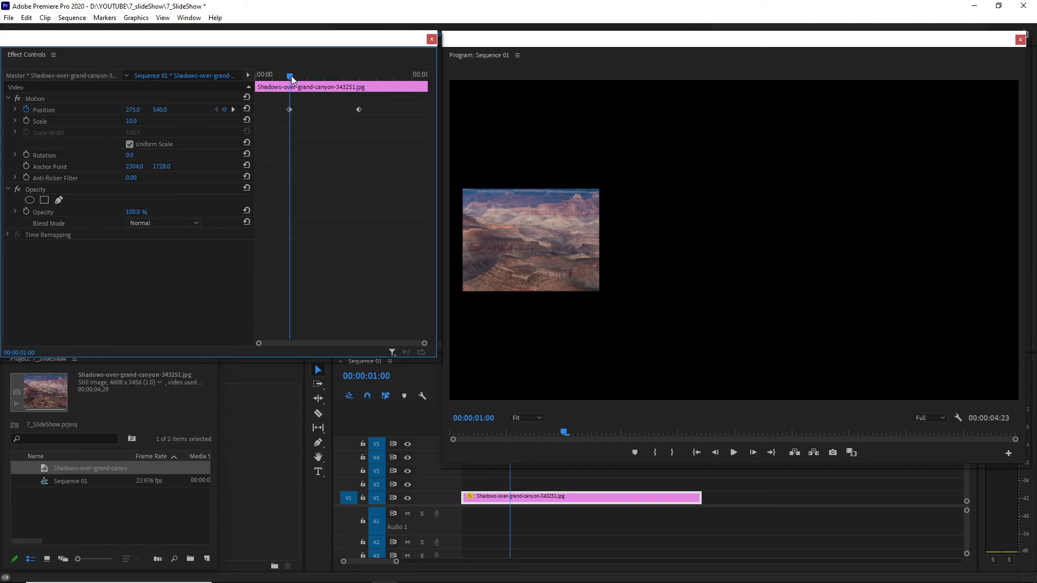
key("space")
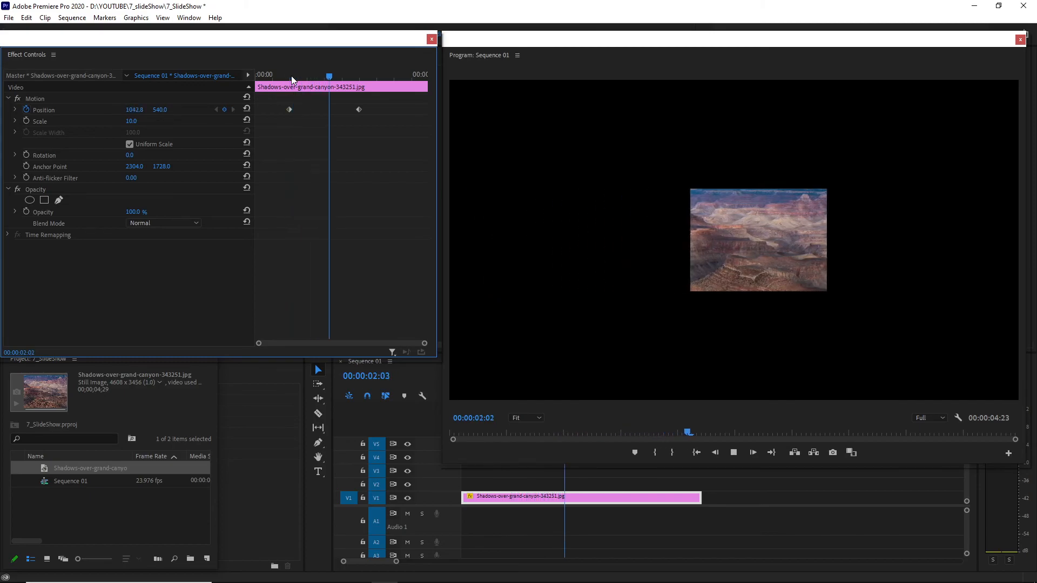
left_click_drag(378, 76, 289, 79)
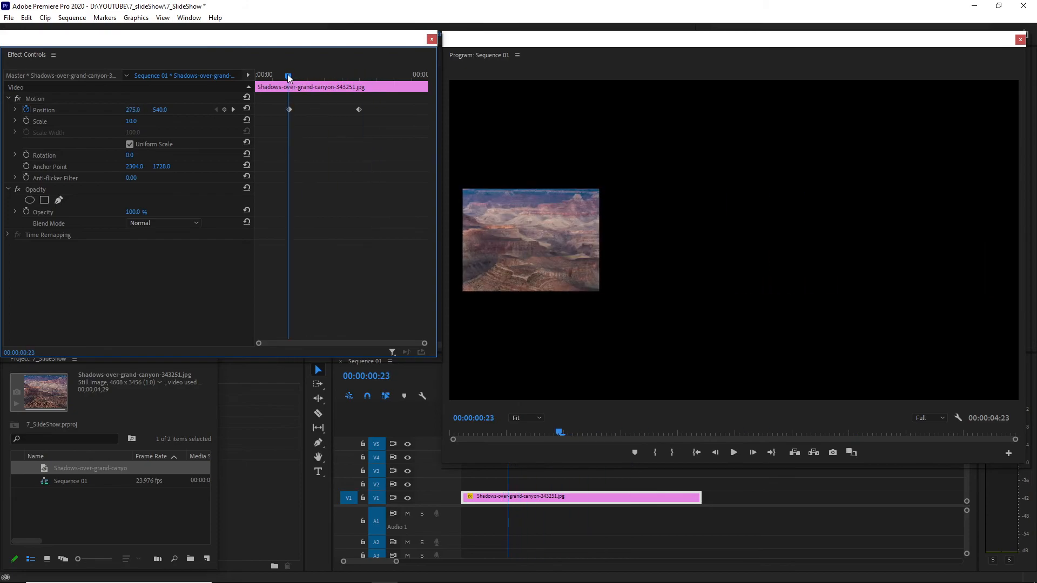
key("space")
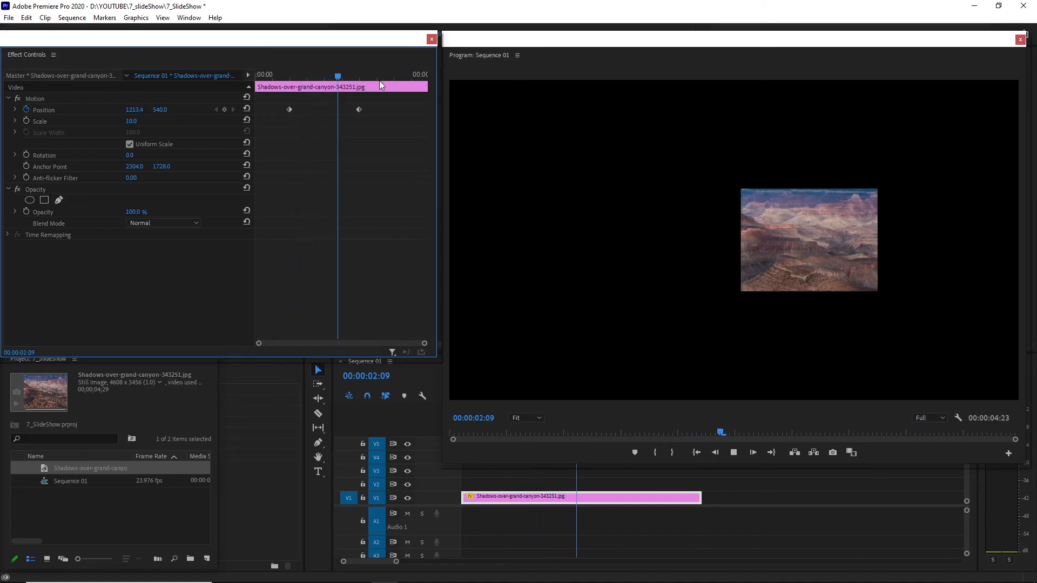
key("space")
left_click(380, 75)
left_click_drag(381, 76, 265, 81)
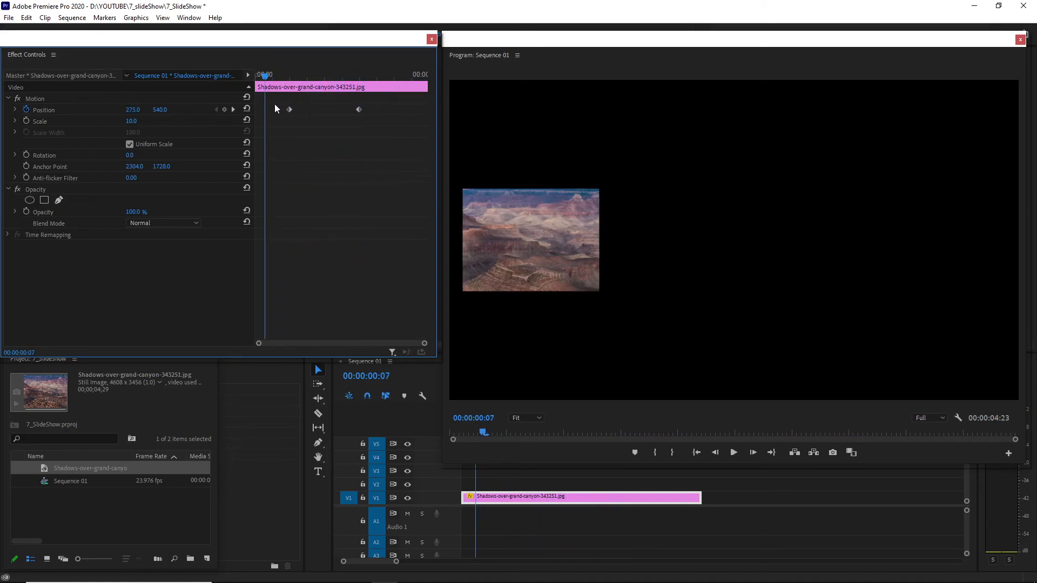
- Review which temporal interpolation type the two Position keyframes use
right_click(359, 110)
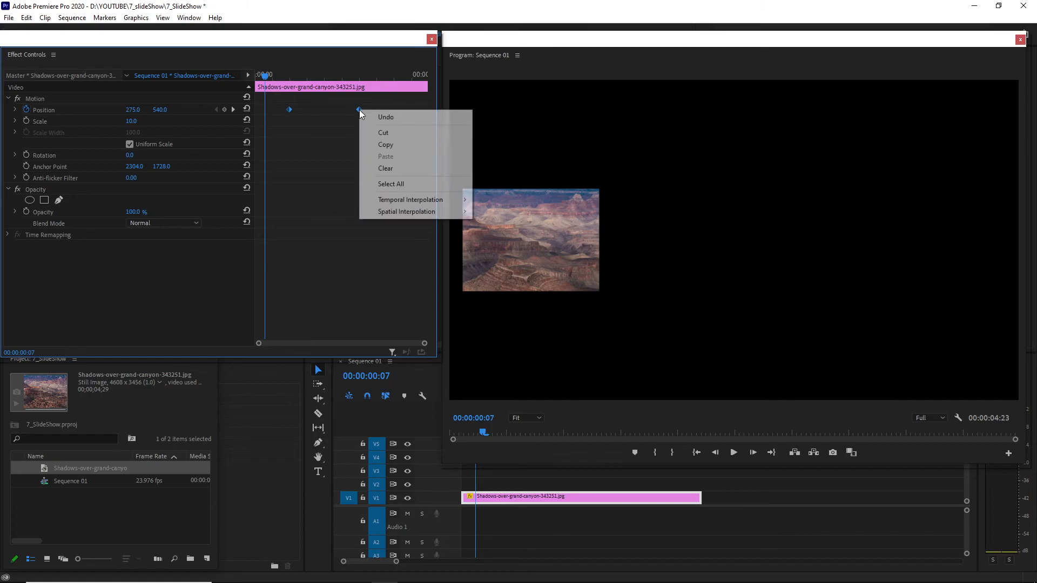
mouse_move(442, 202)
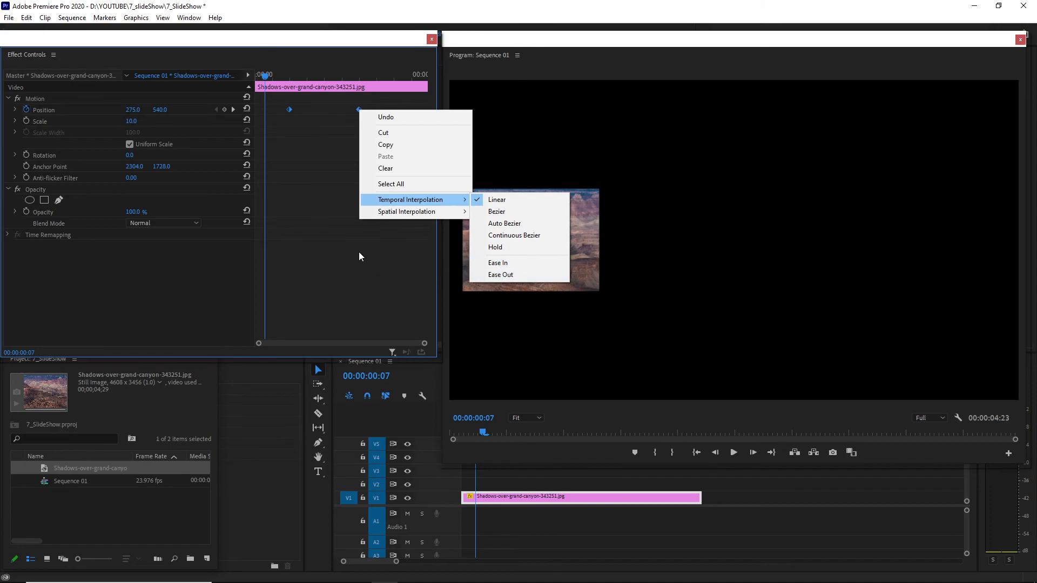
left_click(302, 162)
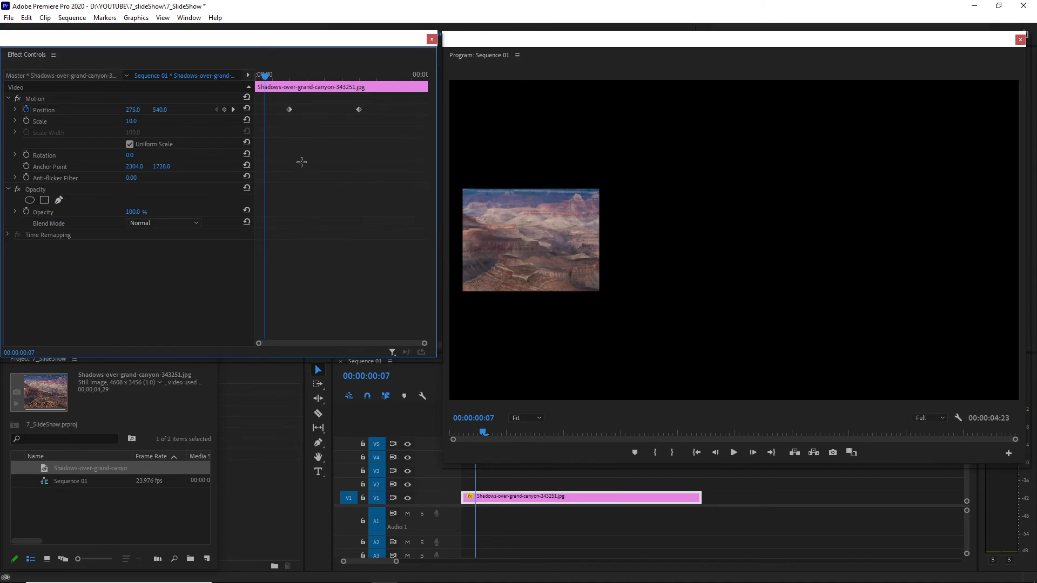
- Apply Ease Out temporal interpolation to the first Position keyframe at 00:00:01:00
right_click(290, 110)
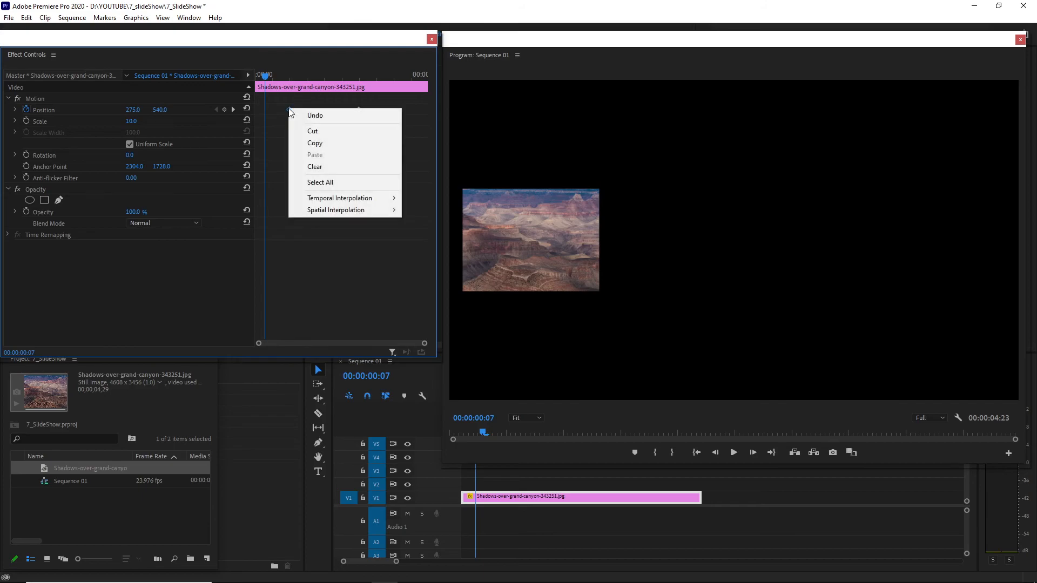
mouse_move(361, 199)
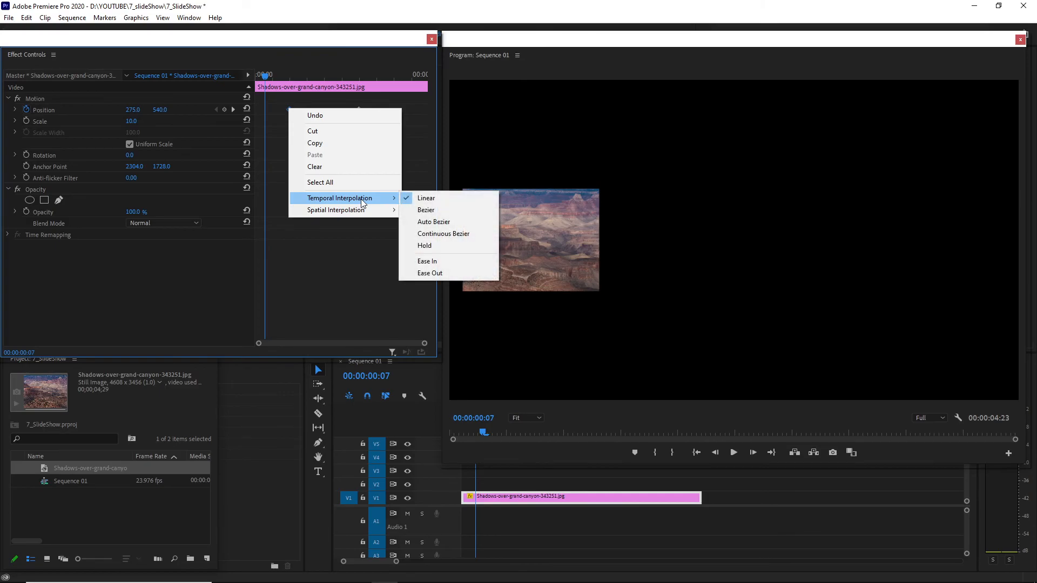
left_click(432, 274)
- Apply Ease In temporal interpolation to the second Position keyframe at 00:00:03:00
left_click(363, 80)
left_click_drag(364, 79, 361, 82)
right_click(359, 110)
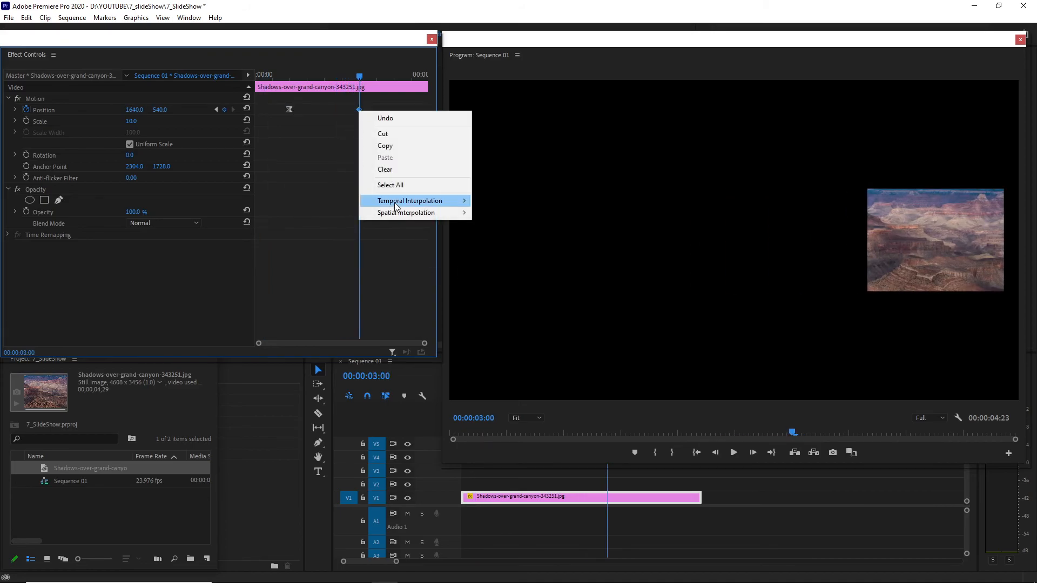
mouse_move(395, 206)
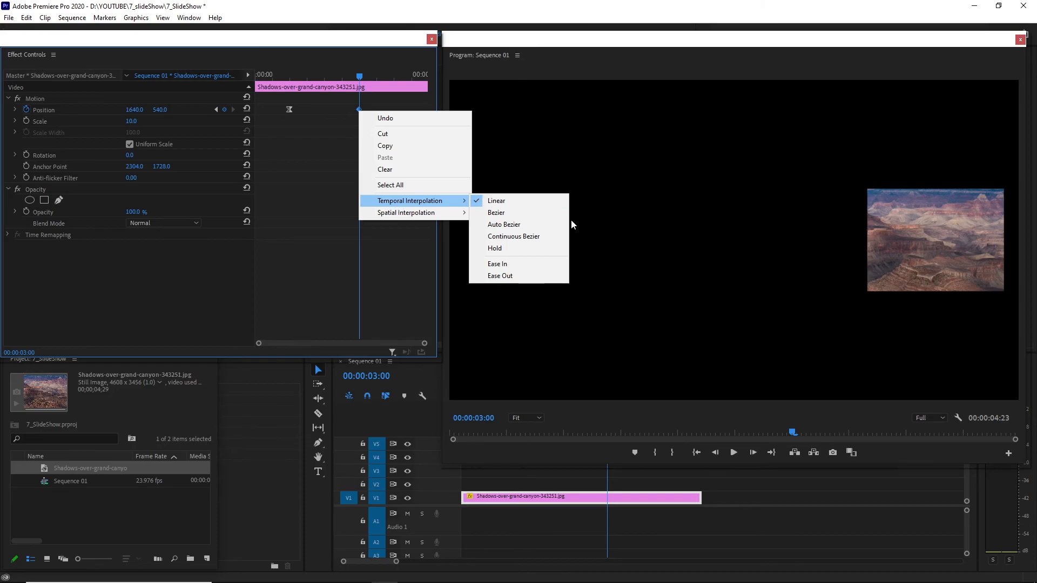
left_click(498, 264)
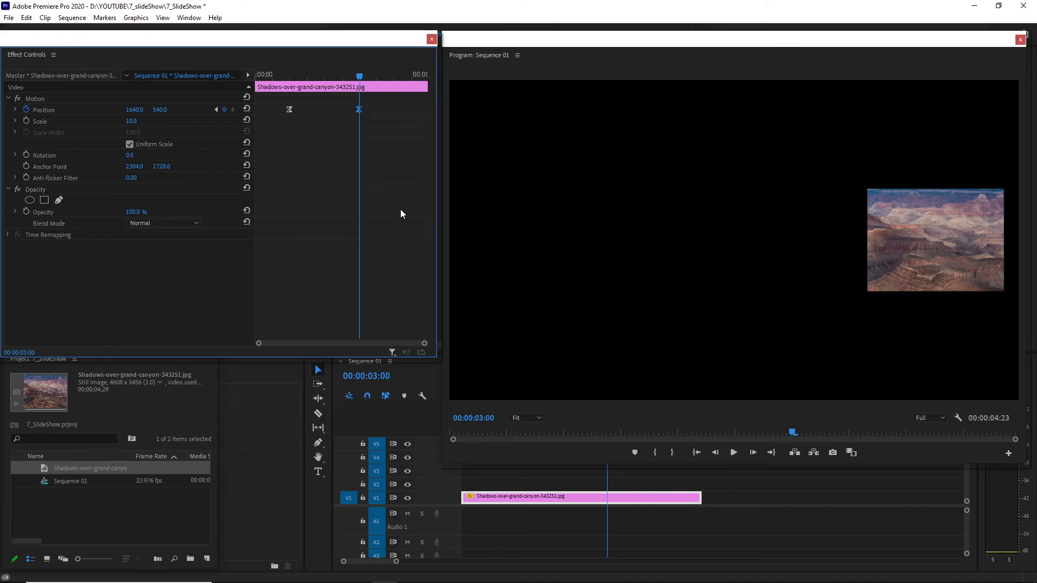
- Move to the first keyframe at 00:00:01:00 and reveal the velocity graph of the Position property
left_click_drag(343, 77, 288, 75)
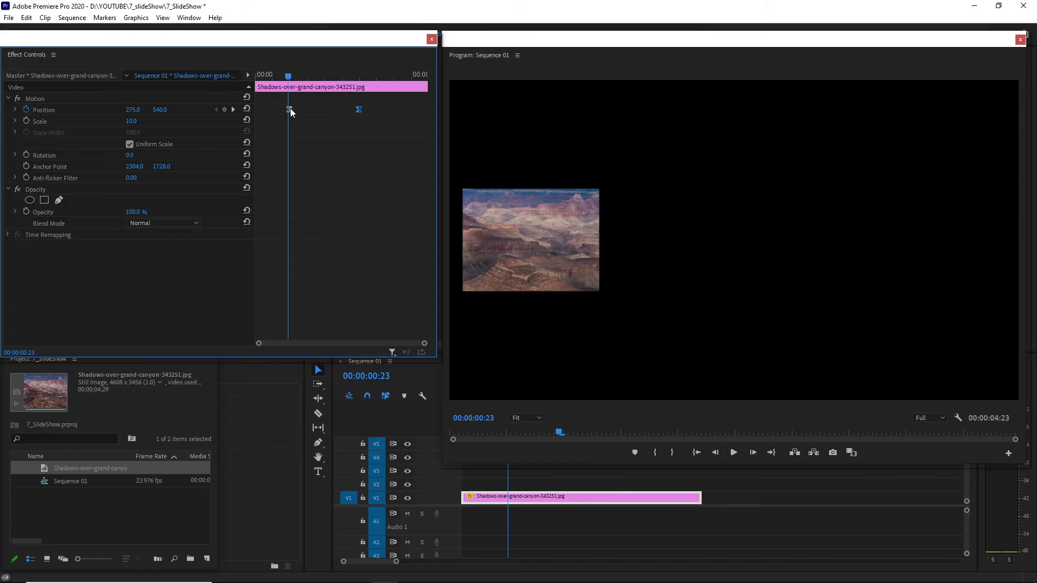
left_click(15, 111)
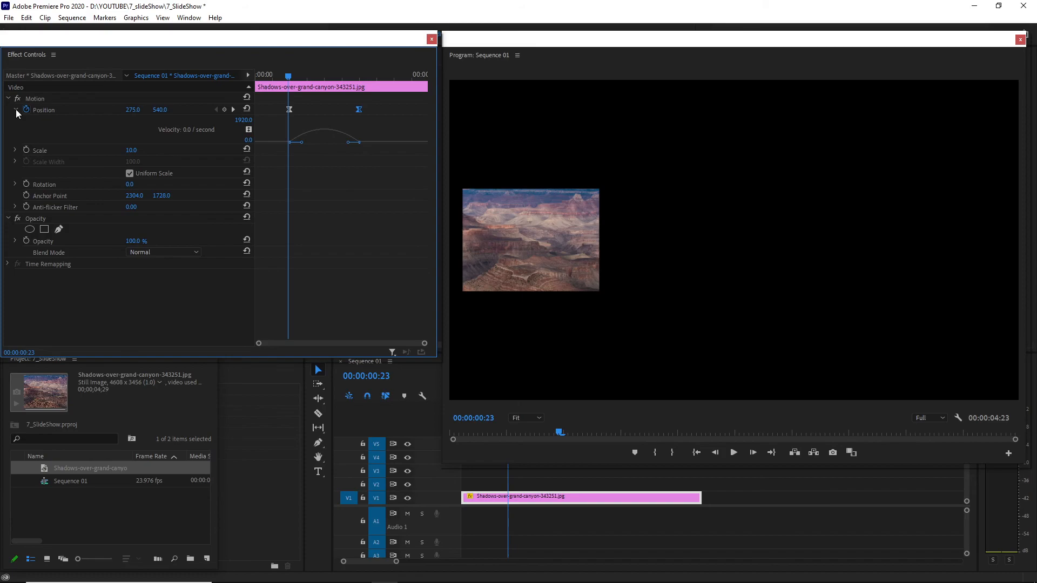
left_click(291, 76)
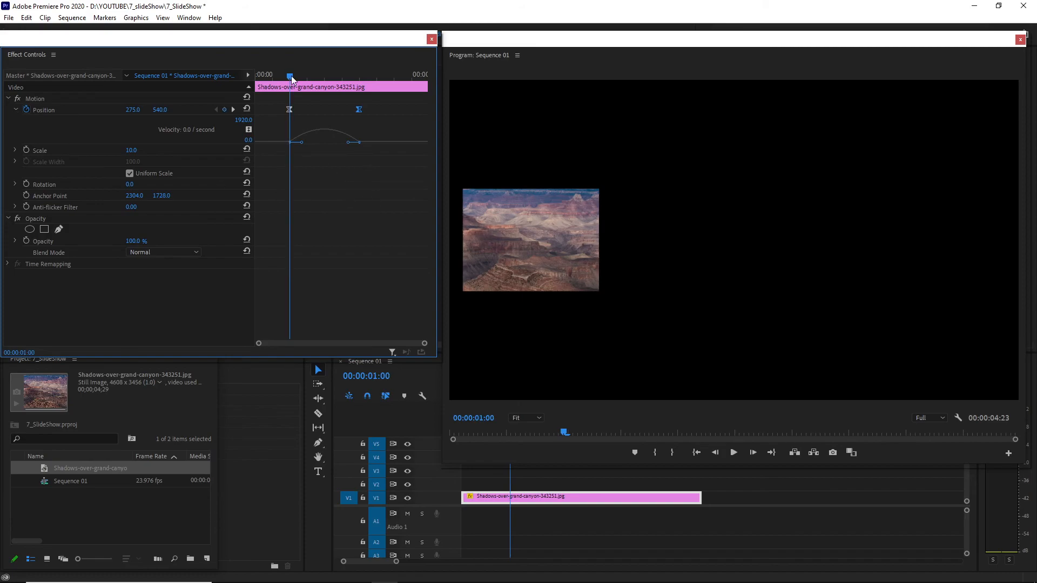
- Replay the eased Position animation several times from before the first keyframe and compare the motion with its velocity graph
left_click_drag(292, 77, 272, 77)
key("space")
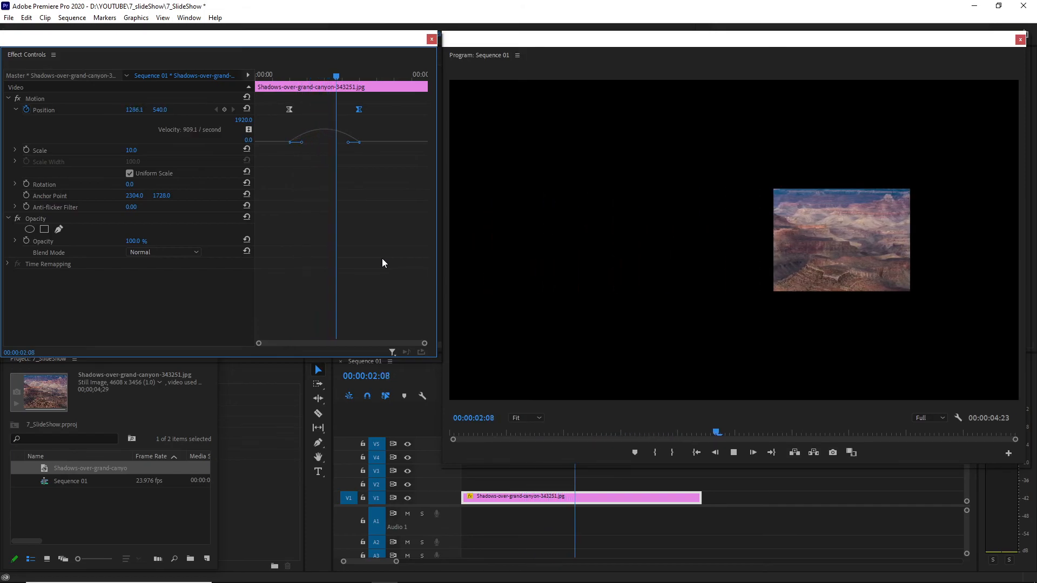
left_click_drag(314, 76, 289, 91)
key("space")
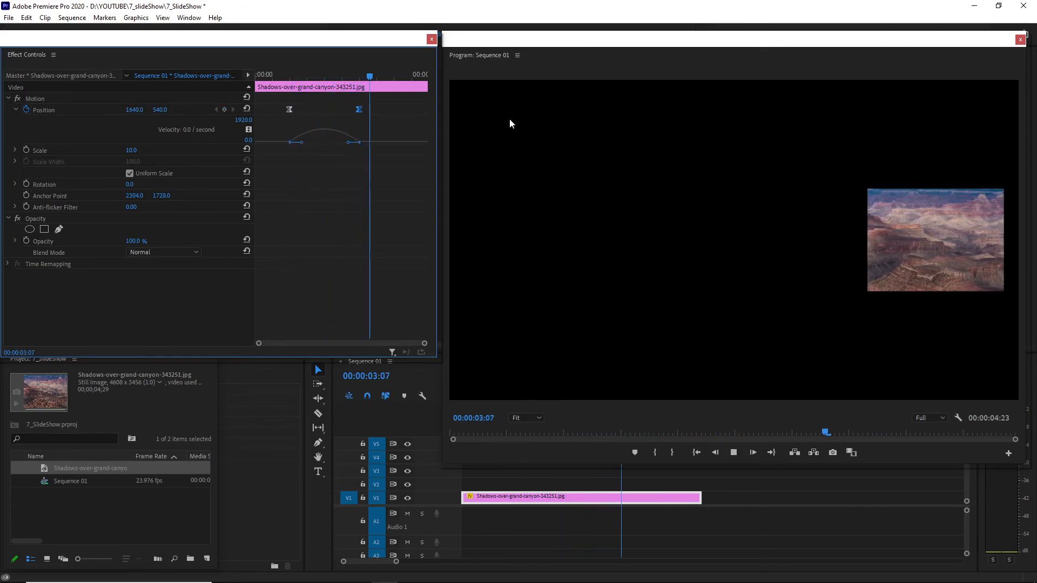
left_click(368, 76)
key("Home")
key("space")
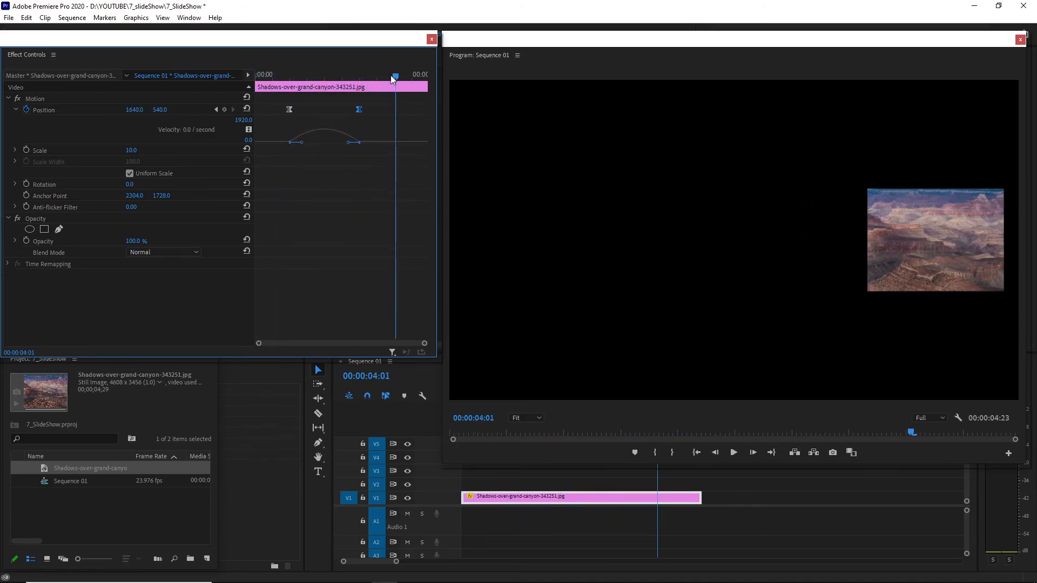
- Select both Position keyframes and set their temporal interpolation back to Linear
key("Home")
left_click_drag(273, 106, 378, 118)
right_click(360, 112)
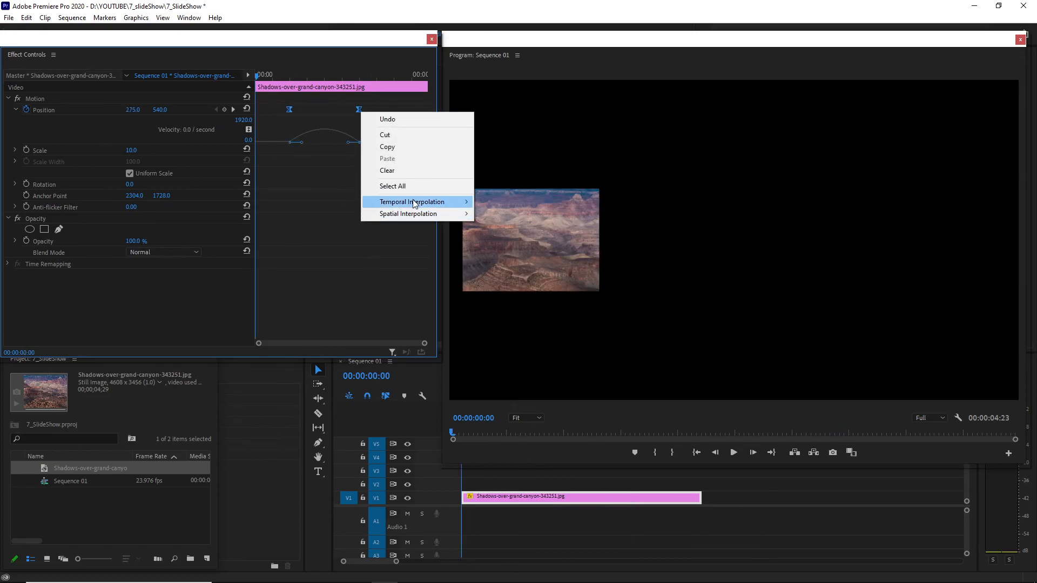
left_click(517, 202)
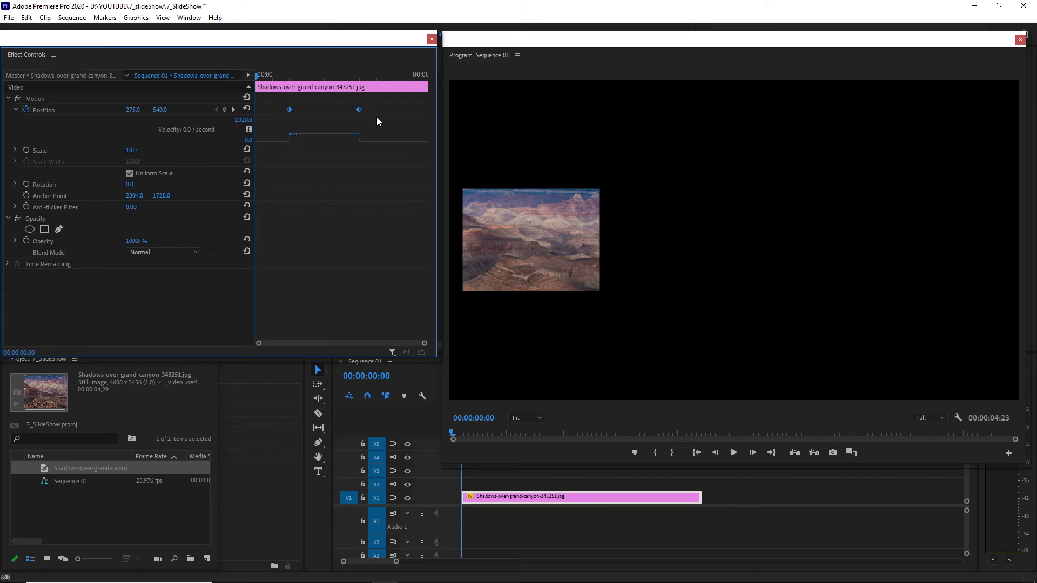
- Apply Ease Out temporal interpolation to the first Position keyframe and Ease In to the second one
right_click(359, 110)
right_click(290, 109)
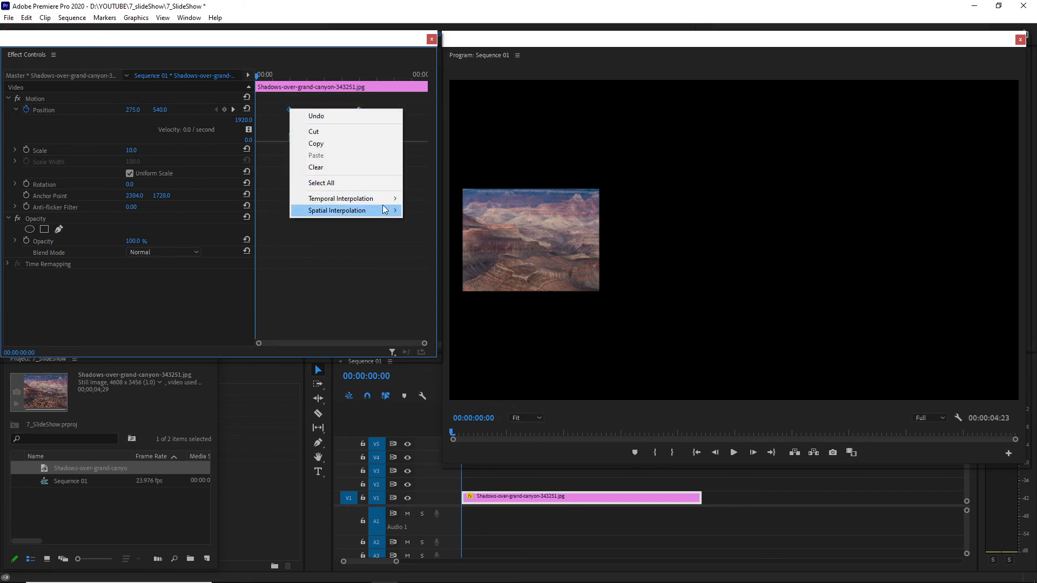
mouse_move(386, 199)
left_click(455, 275)
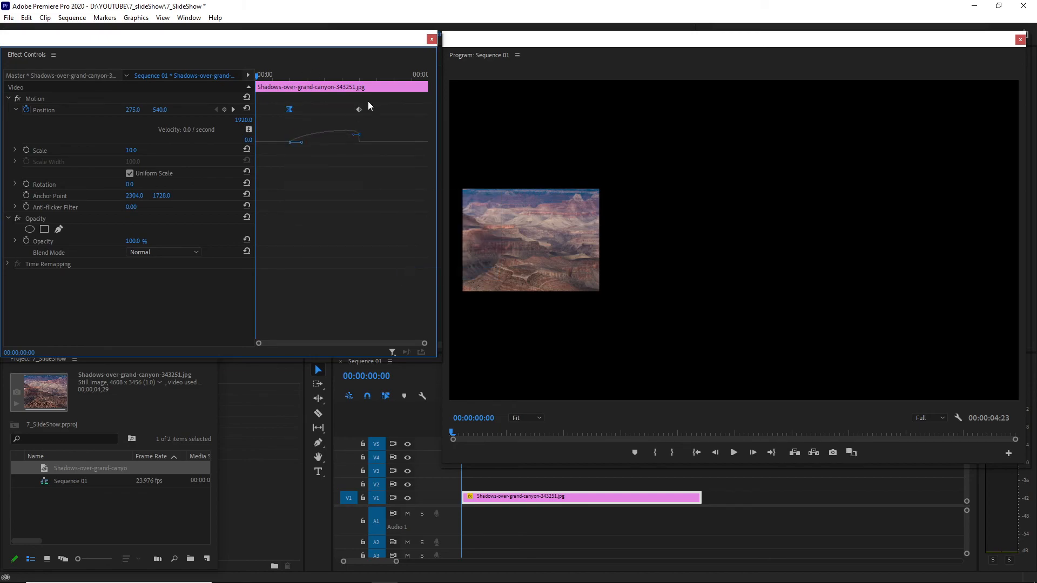
right_click(360, 108)
mouse_move(443, 199)
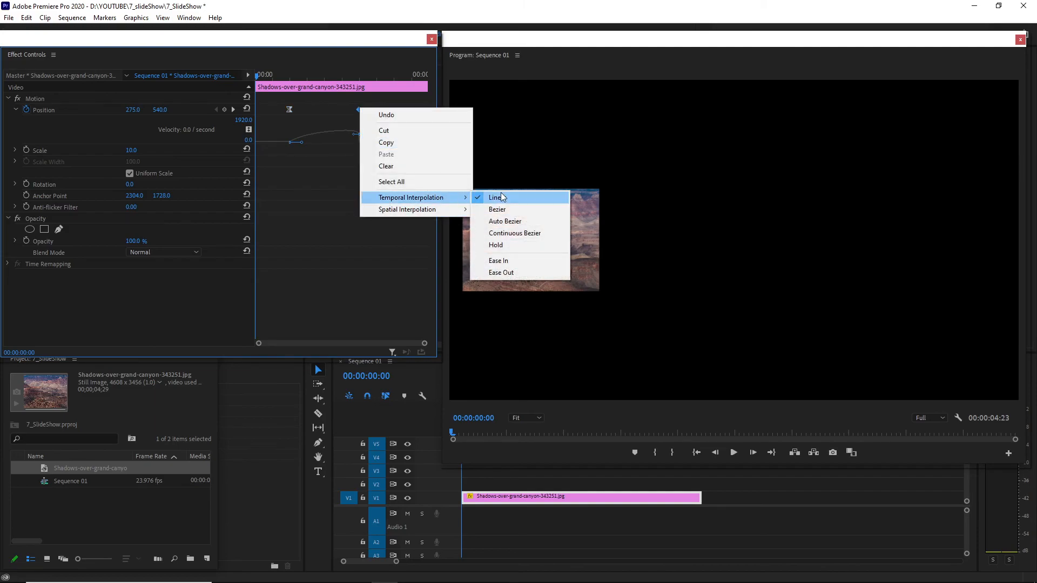
left_click(507, 263)
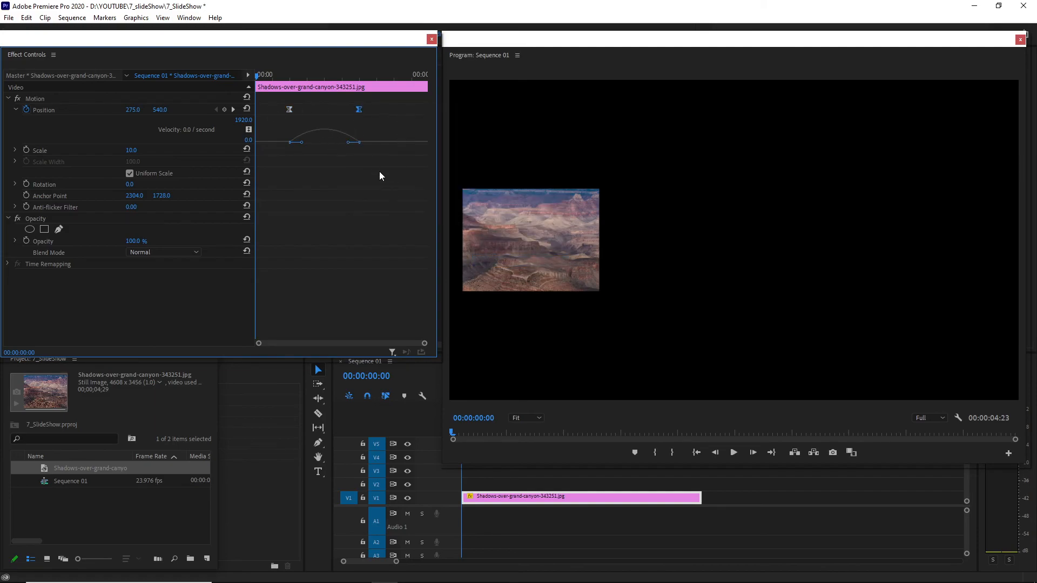
- Play the animation through both keyframes to check the easing, and return to the start of the sequence
left_click(300, 104)
left_click_drag(274, 73, 293, 90)
key("space")
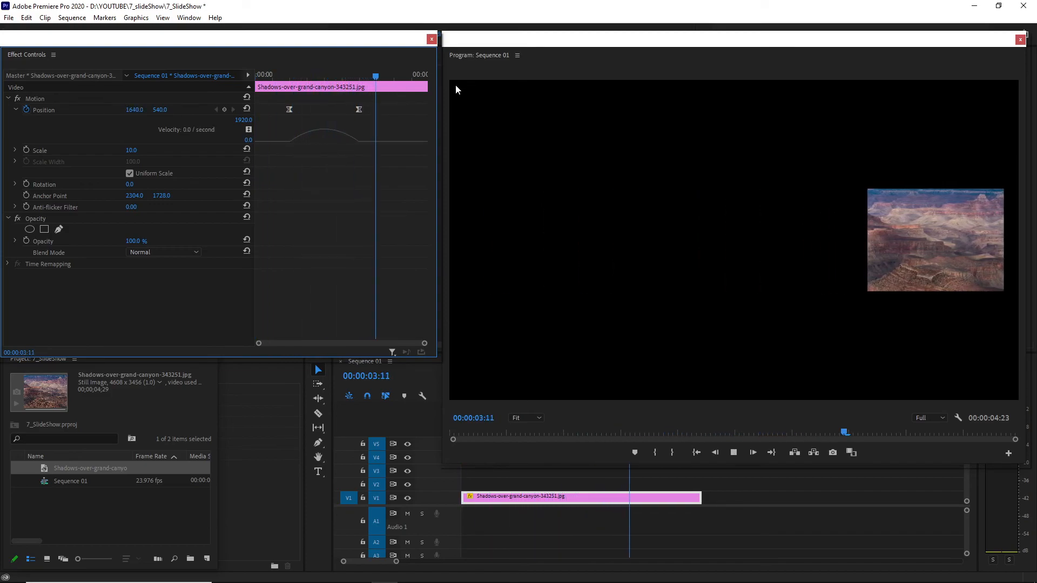
key("space")
key("Home")
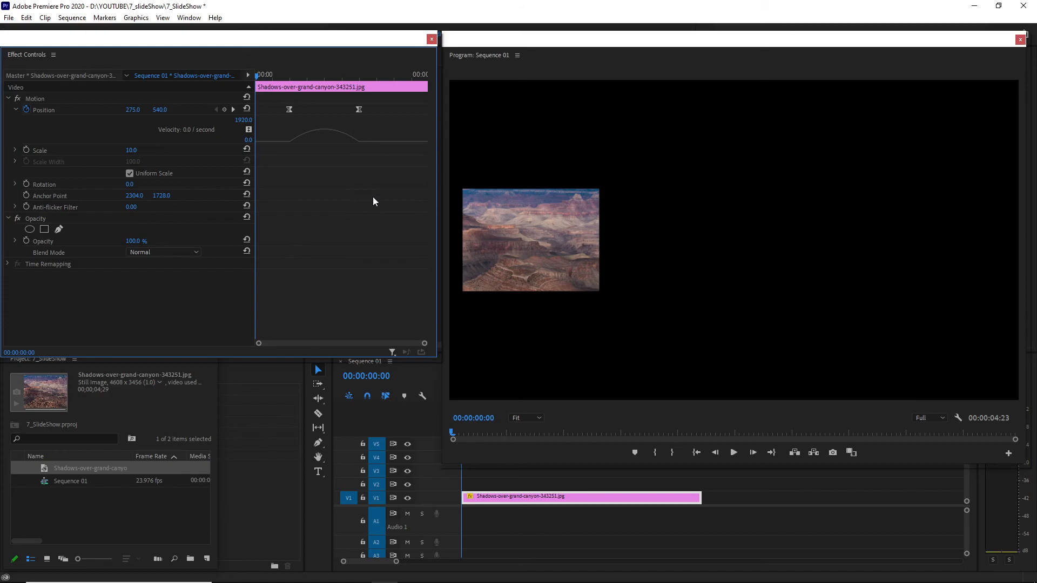
- Select both Position keyframes and set their temporal interpolation to Bezier
left_click_drag(279, 76, 369, 86)
left_click_drag(281, 102, 361, 106)
right_click(358, 110)
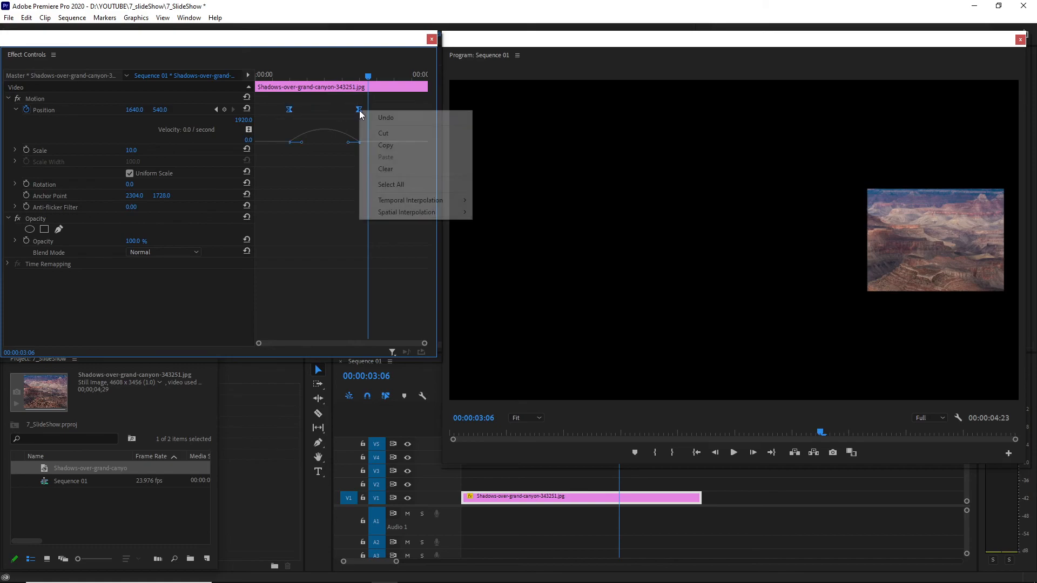
mouse_move(445, 205)
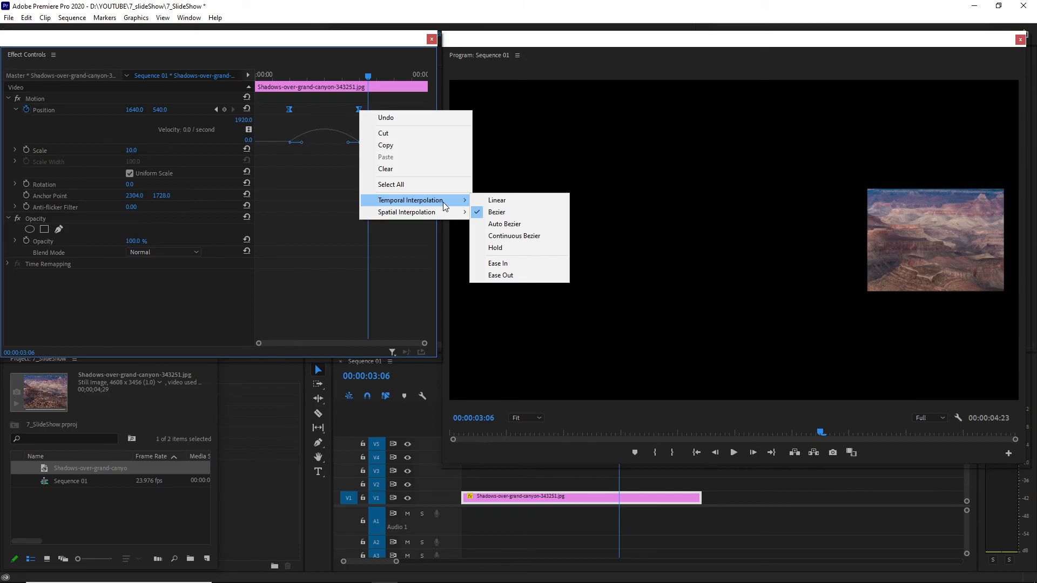
left_click(498, 213)
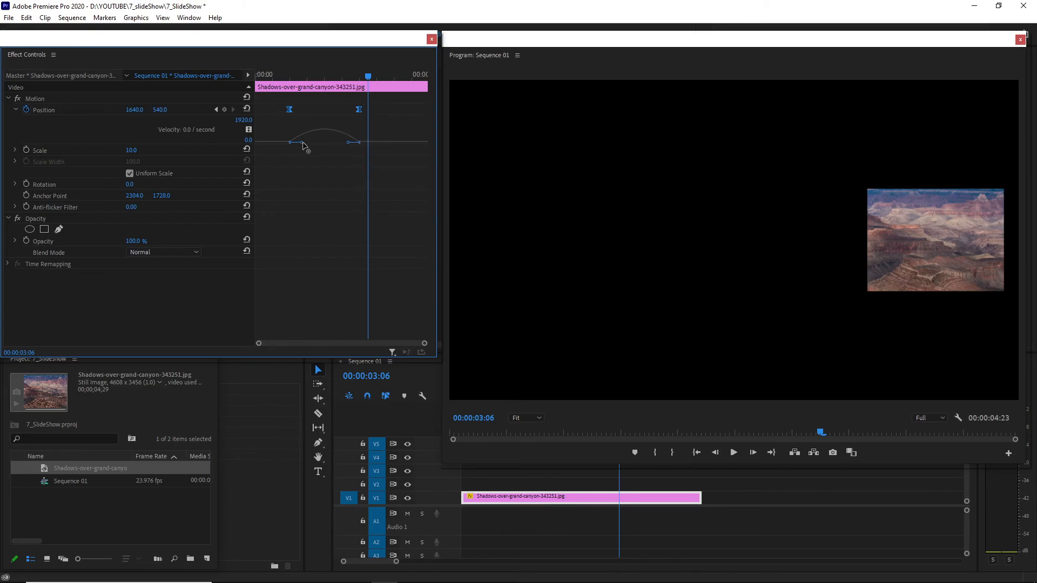
- Raise the first keyframe's outgoing Bezier handle to a velocity of about 2138 per second and replay the fast-starting motion
left_click_drag(303, 142, 303, 142)
mouse_move(303, 142)
left_mouse_down()
mouse_move(303, 120)
mouse_move(304, 144)
left_mouse_up()
left_click_drag(304, 144, 307, 118)
left_click_drag(332, 80, 275, 85)
key("space")
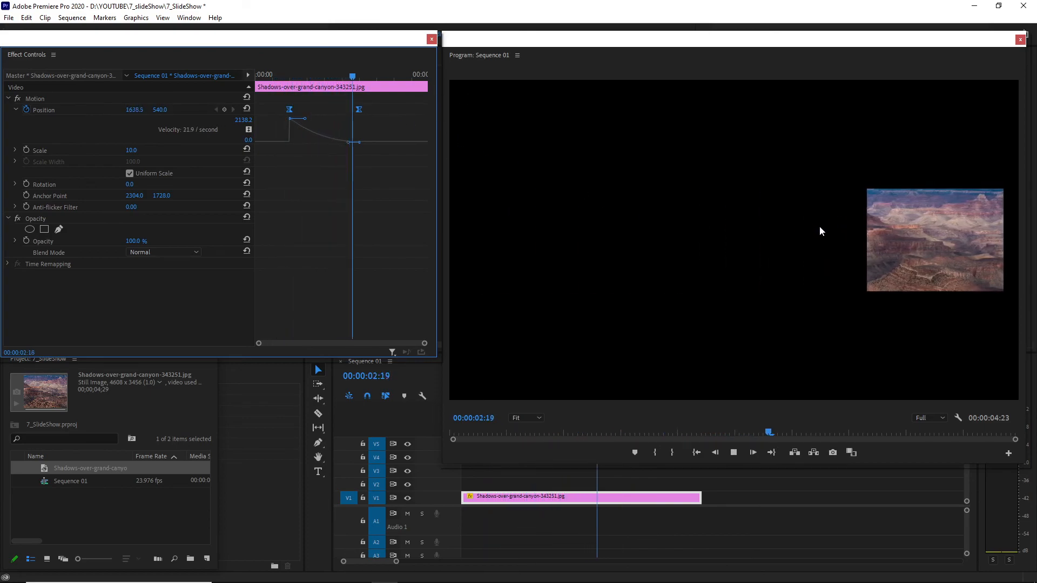
left_click(274, 80)
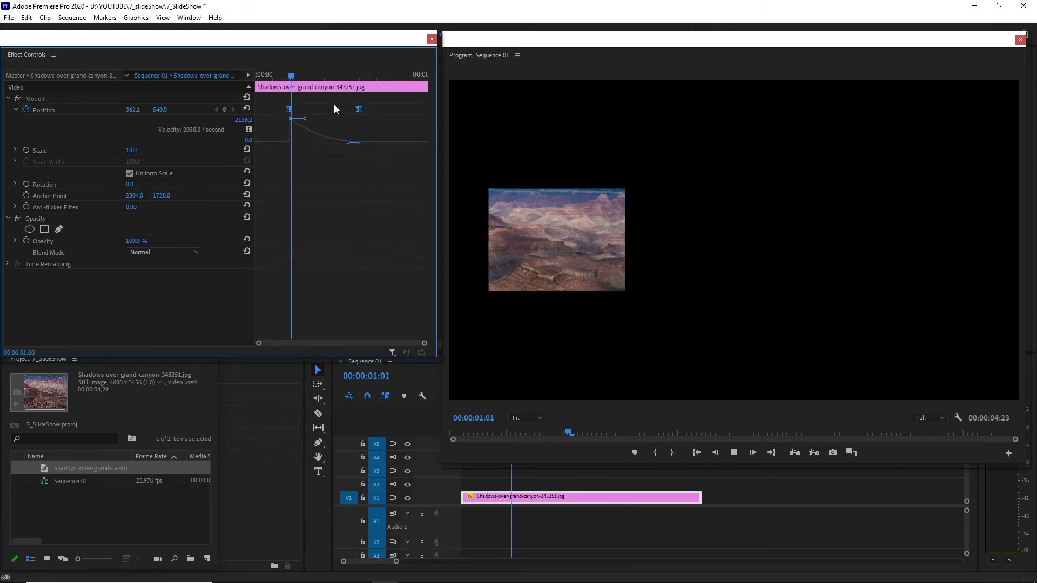
key("space")
- Raise the second keyframe's incoming Bezier handle to a velocity of about 2187 per second and replay the animation from the start
left_click_drag(348, 142, 346, 119)
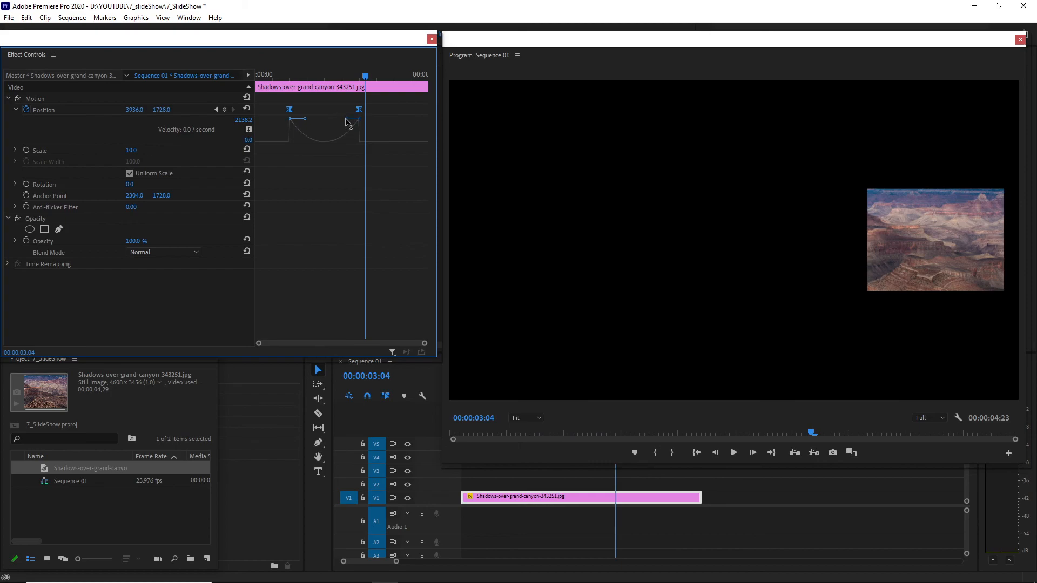
left_click(265, 74)
key("space")
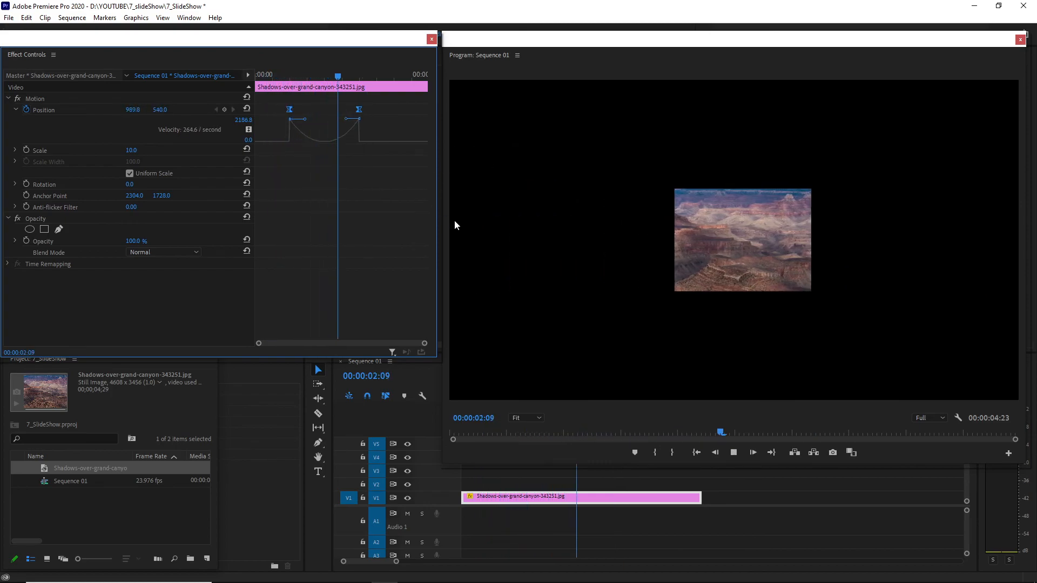
left_click_drag(267, 74, 232, 89)
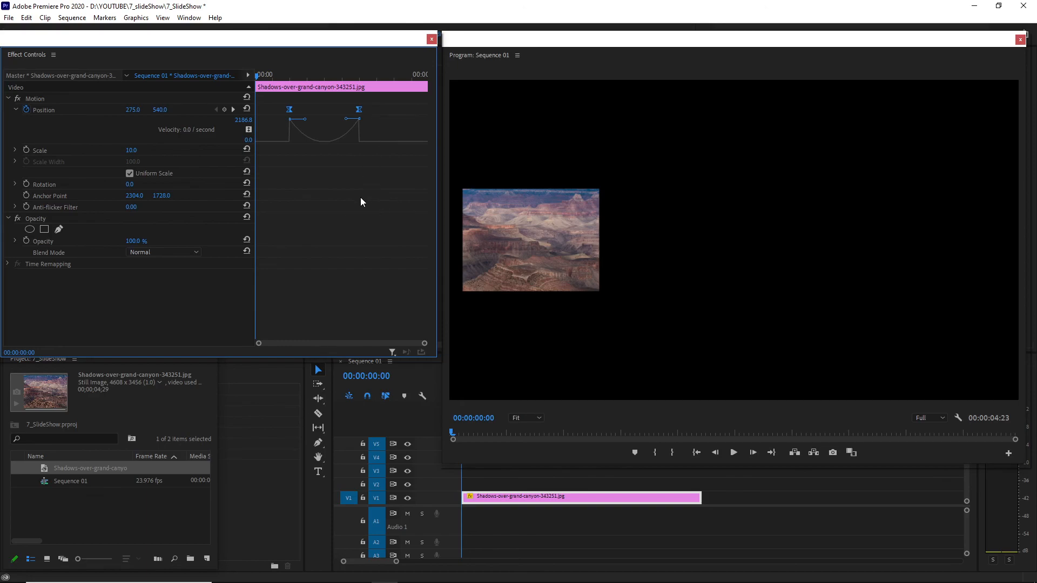
key("space")
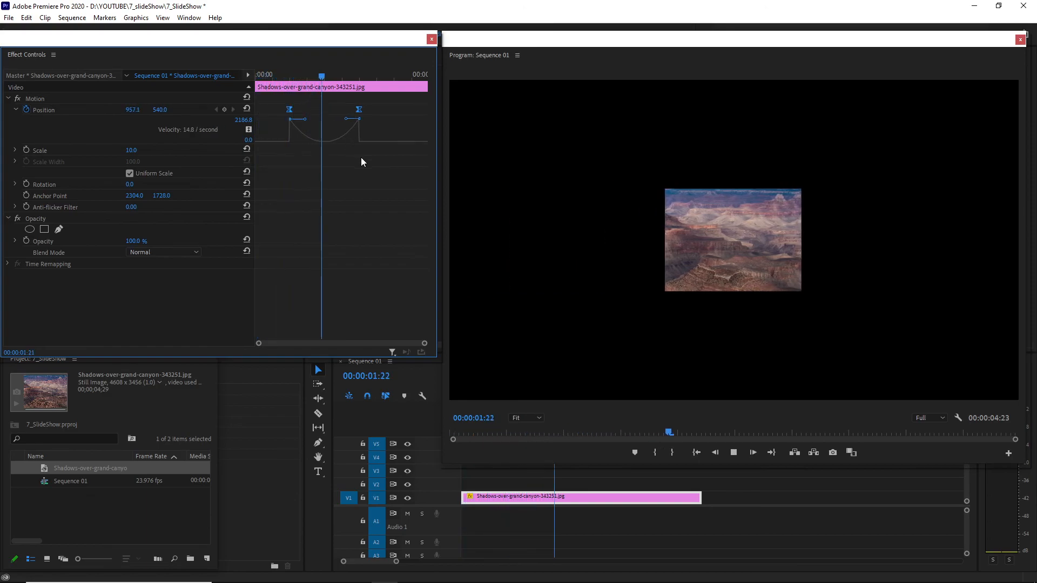
- Fine-tune the second keyframe's incoming velocity handle to a level below the first keyframe's, checking the motion in playback
left_click_drag(365, 75, 329, 76)
left_click_drag(345, 119, 347, 128)
left_click_drag(329, 75, 281, 77)
key("space")
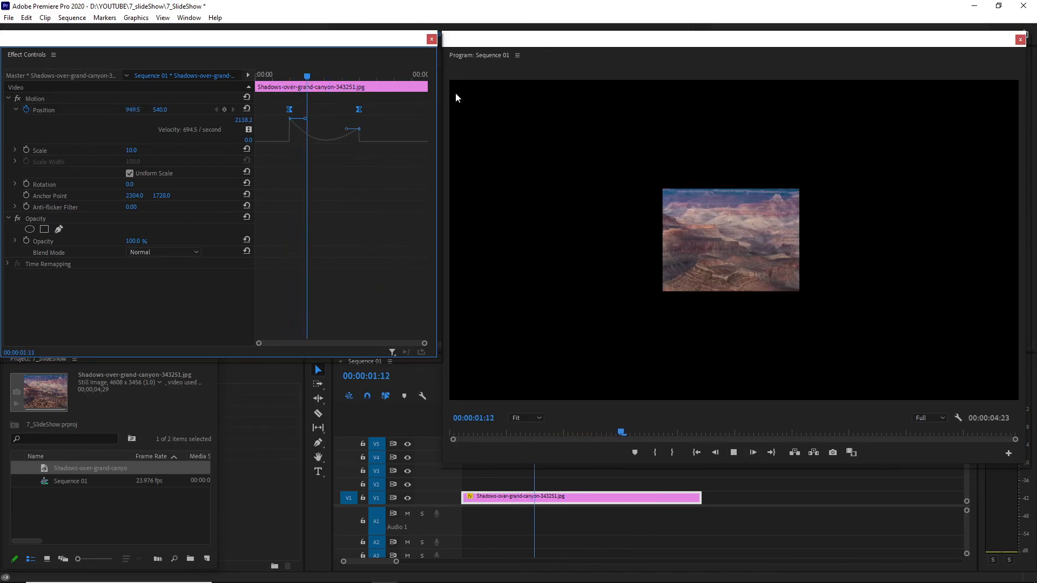
left_click_drag(370, 75, 329, 79)
left_click_drag(346, 129, 347, 127)
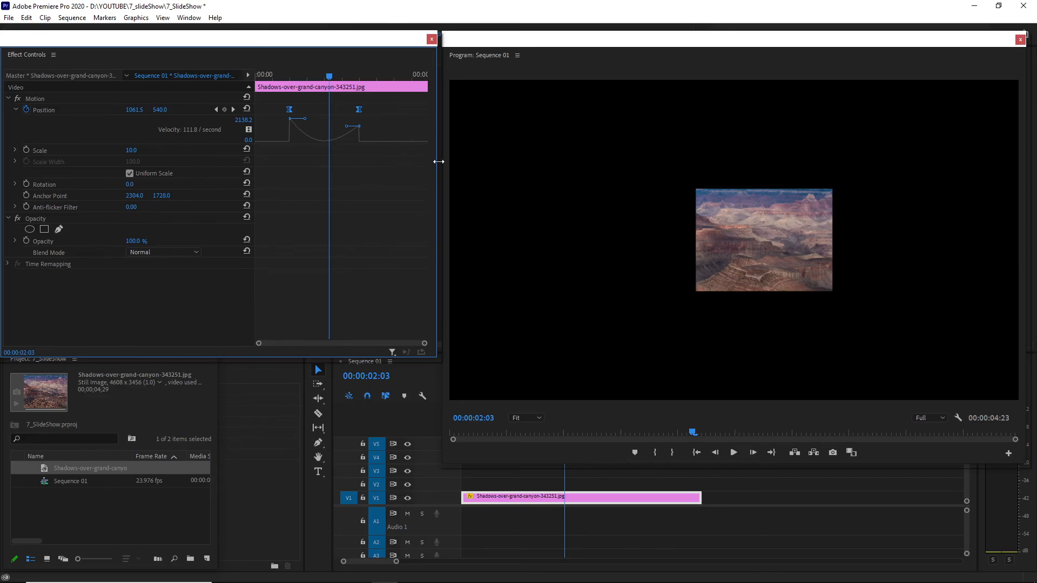
- Set both Position keyframes to Auto Bezier temporal interpolation and play the animation to check the motion
right_click(359, 115)
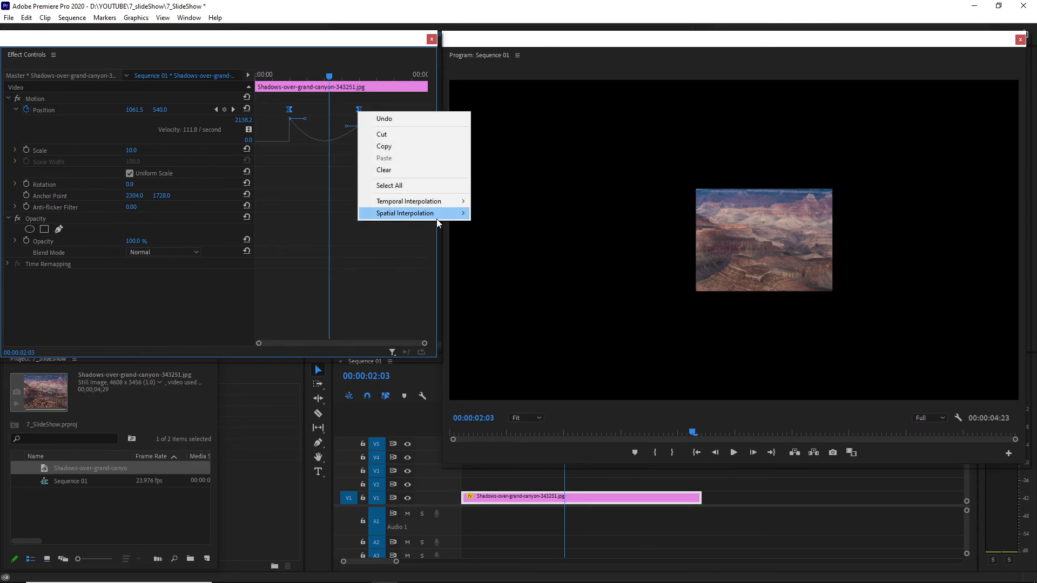
mouse_move(438, 203)
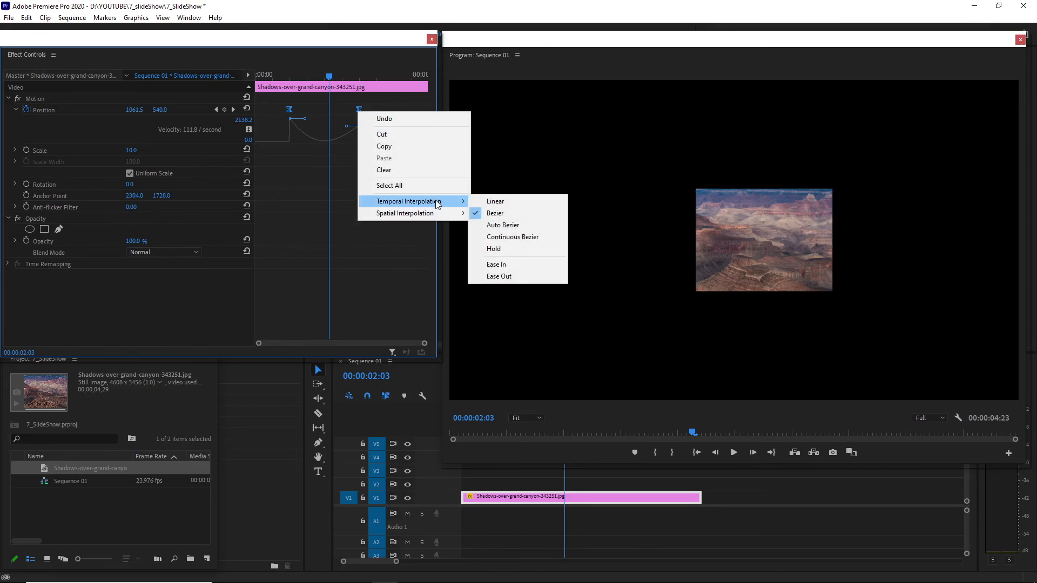
left_click(522, 232)
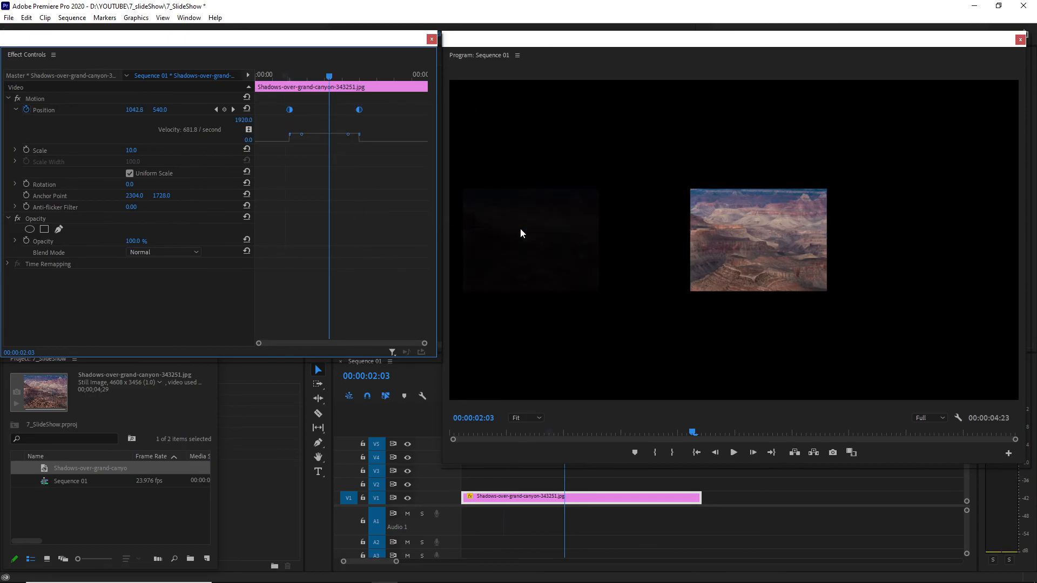
left_click(287, 76)
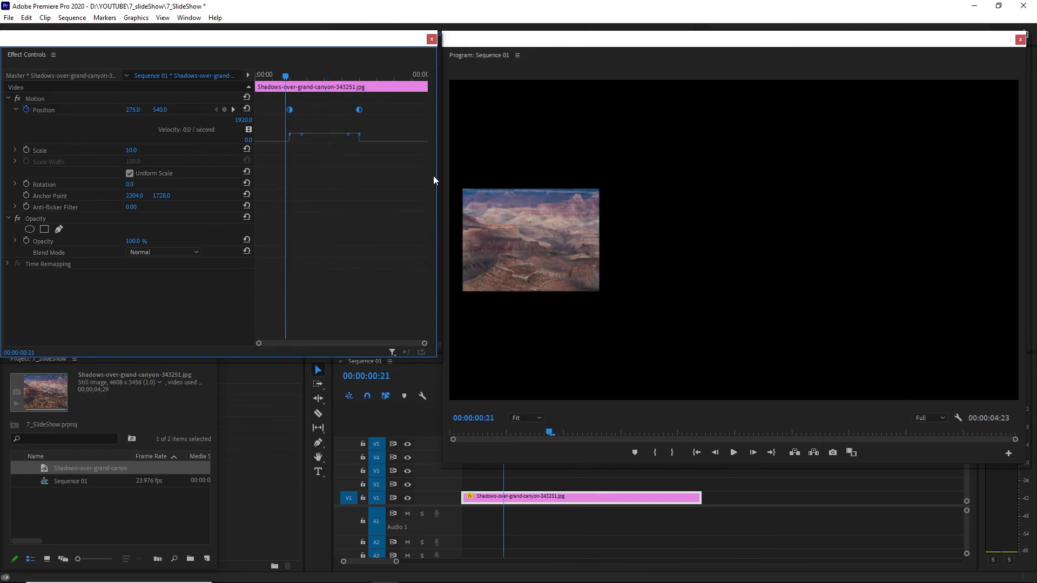
key("space")
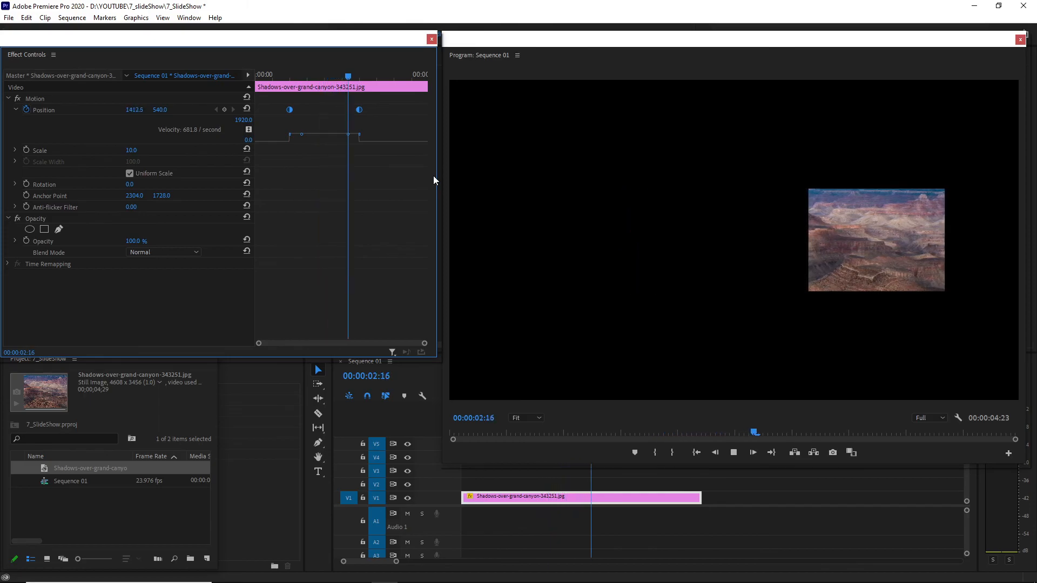
key("space")
- Raise the first keyframe's outgoing velocity handle in the Position graph for a faster start
left_click_drag(382, 79, 275, 84)
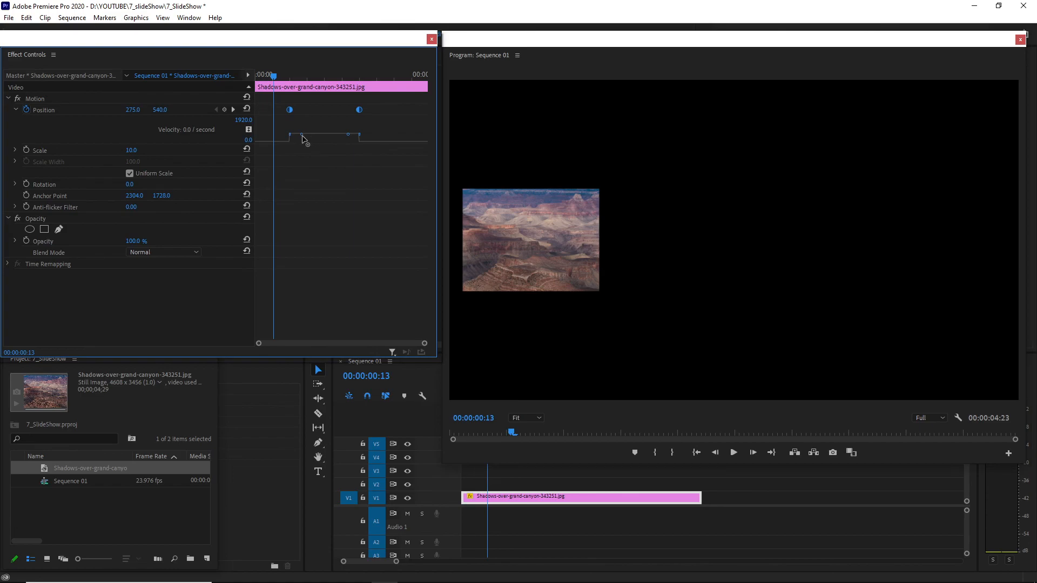
left_click_drag(302, 134, 299, 125)
left_click_drag(299, 124, 300, 118)
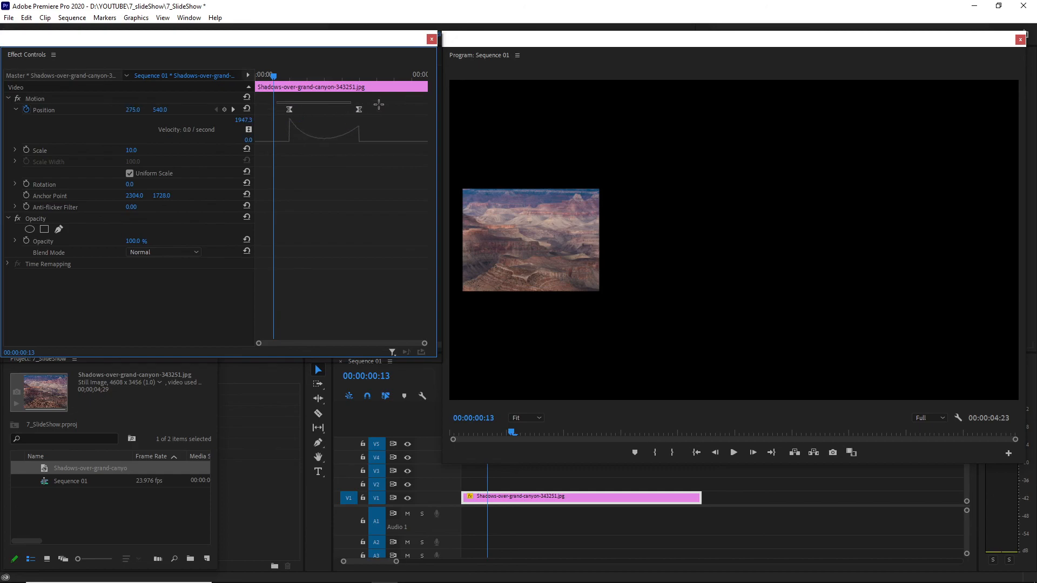
- Set both Position keyframes to Auto Bezier temporal interpolation again to reset the velocity curve, and play the animation
right_click(361, 112)
mouse_move(438, 203)
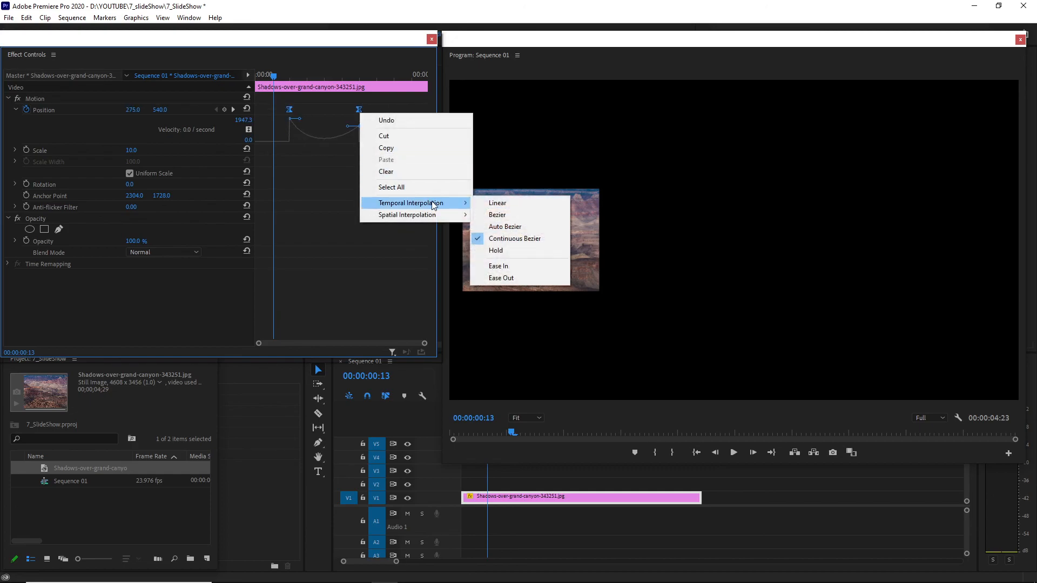
left_click(519, 227)
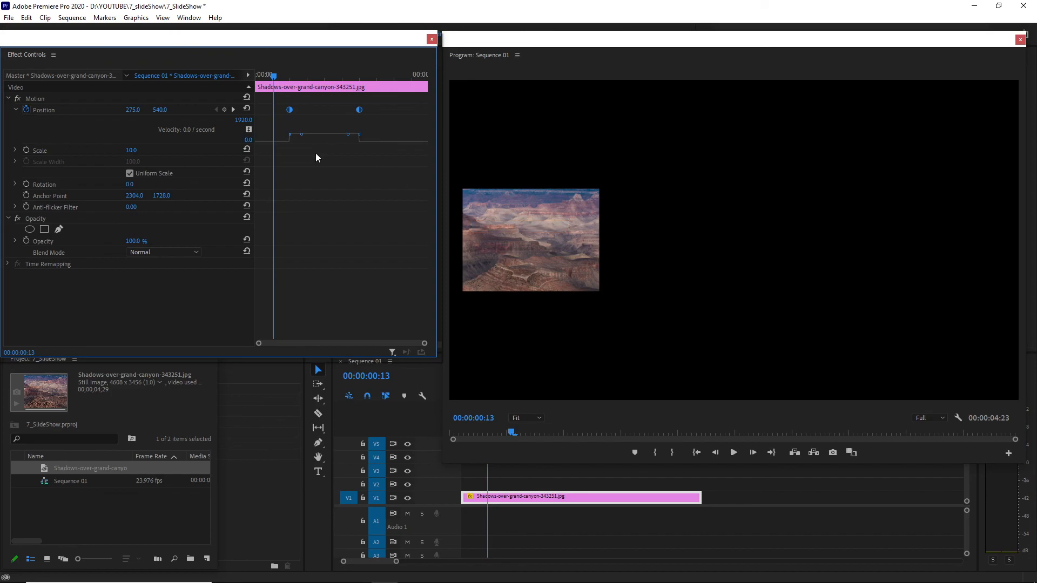
key("space")
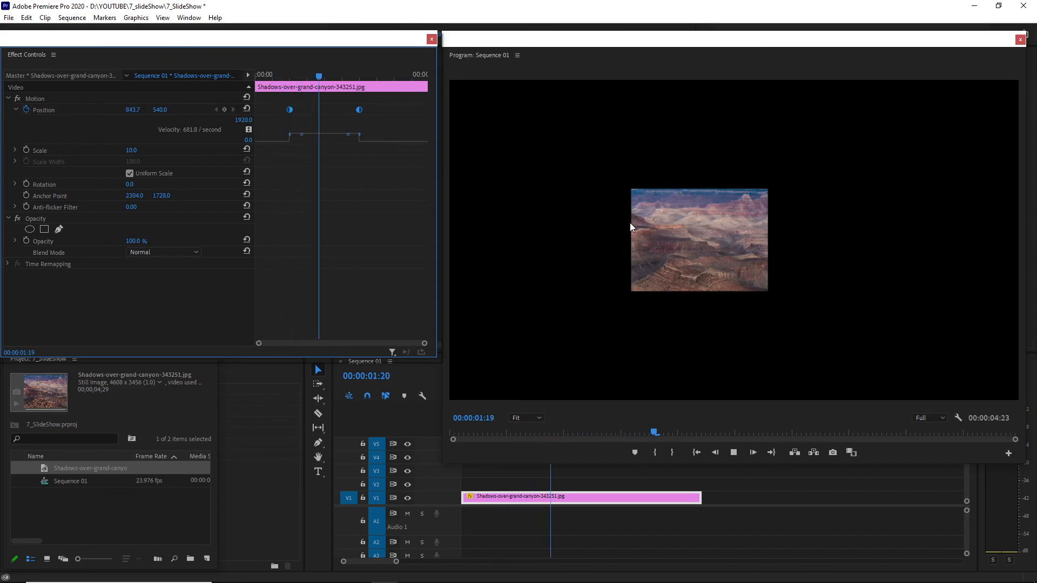
- Change both Position keyframes to Continuous Bezier and pull the second keyframe's incoming velocity down to near zero
left_click_drag(348, 76, 360, 114)
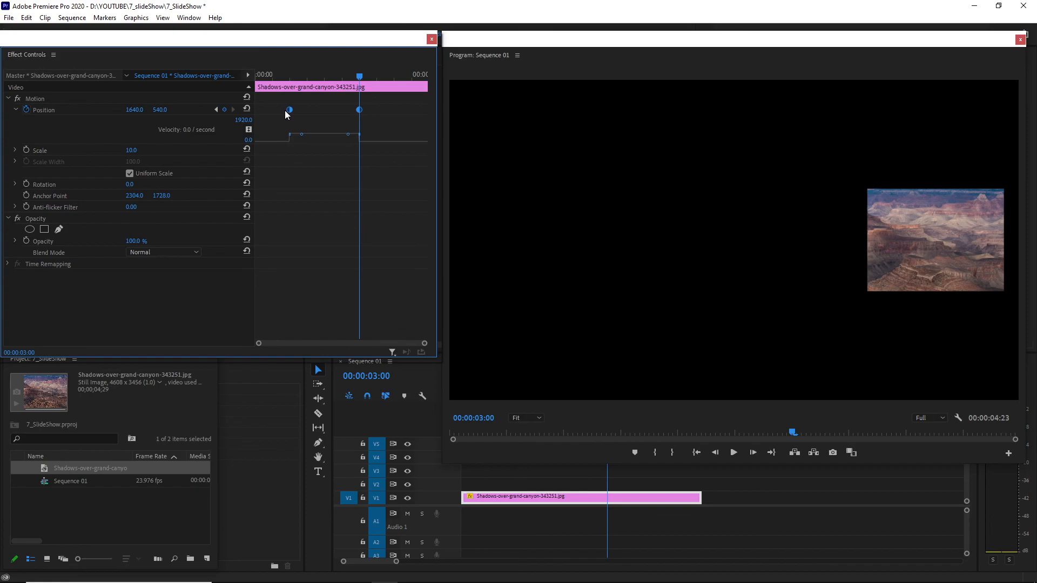
right_click(359, 111)
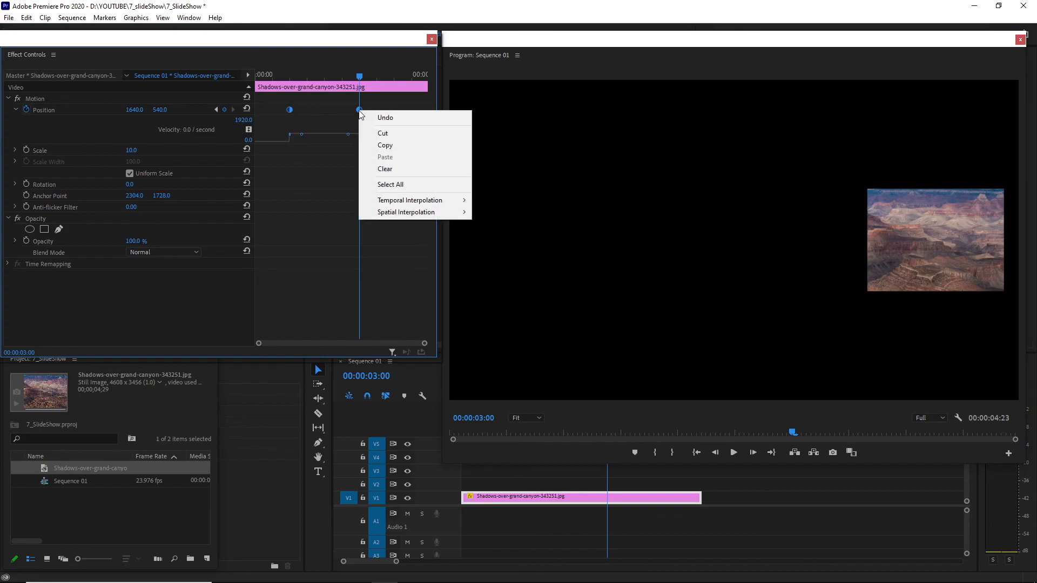
mouse_move(431, 203)
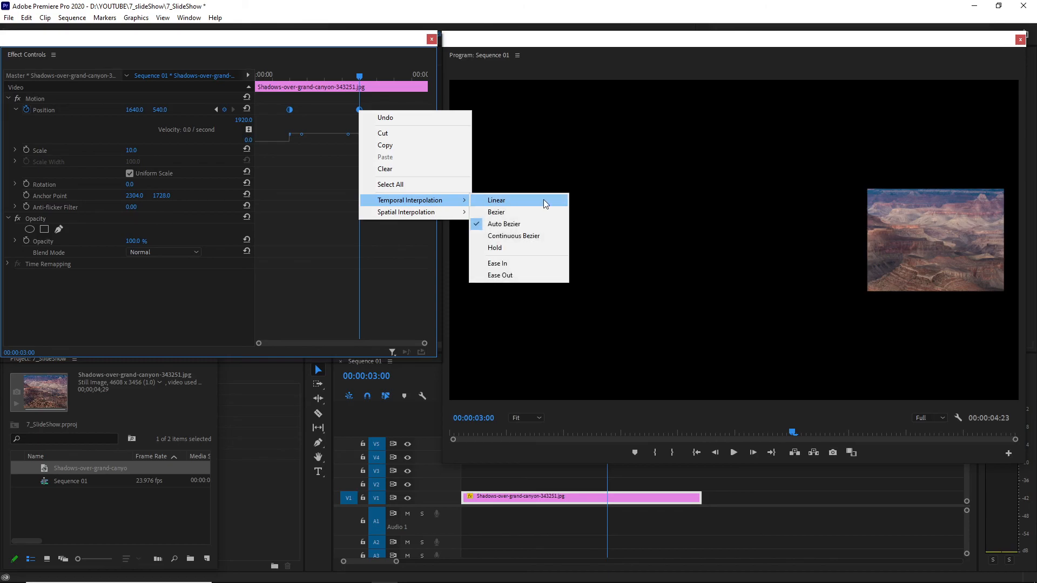
left_click(538, 237)
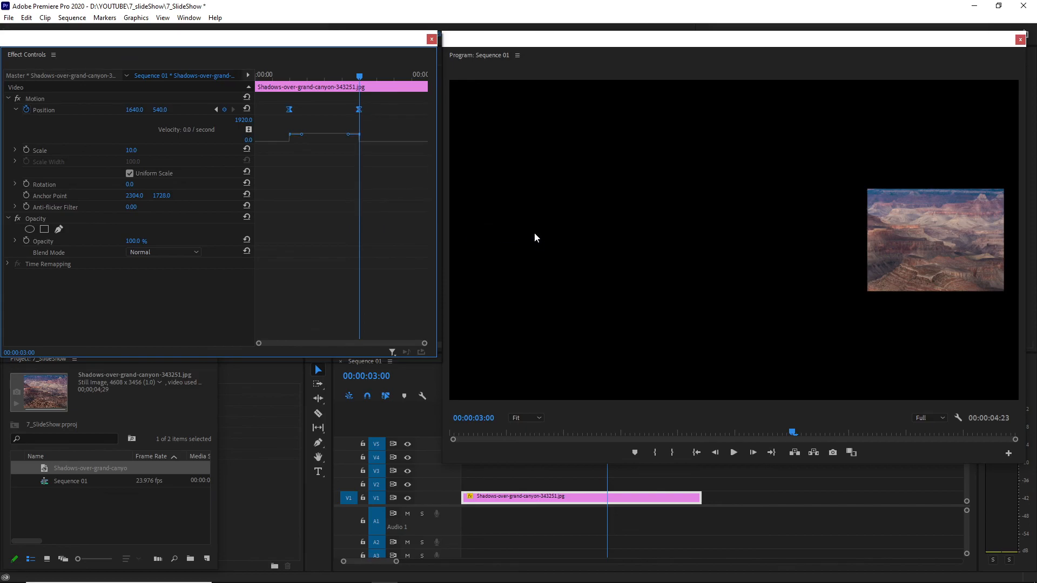
mouse_move(348, 134)
left_mouse_down()
mouse_move(352, 124)
mouse_move(359, 146)
mouse_move(358, 128)
mouse_move(359, 142)
left_mouse_up()
- Add a middle Position keyframe at 00:00:02:00 with a vertical value of 250, and replay the animation to check the path
left_click(290, 80)
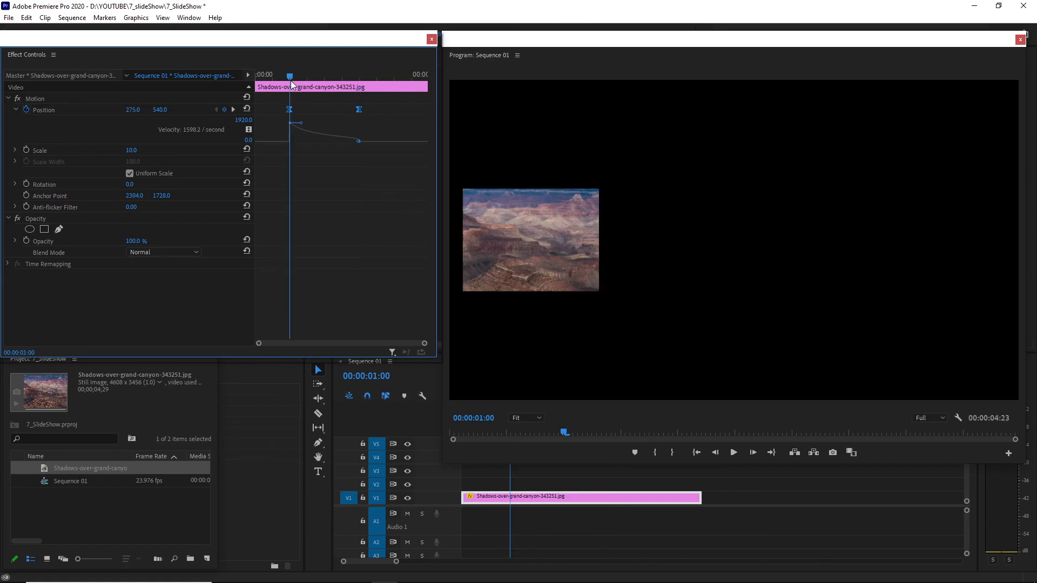
left_click_drag(291, 80, 325, 79)
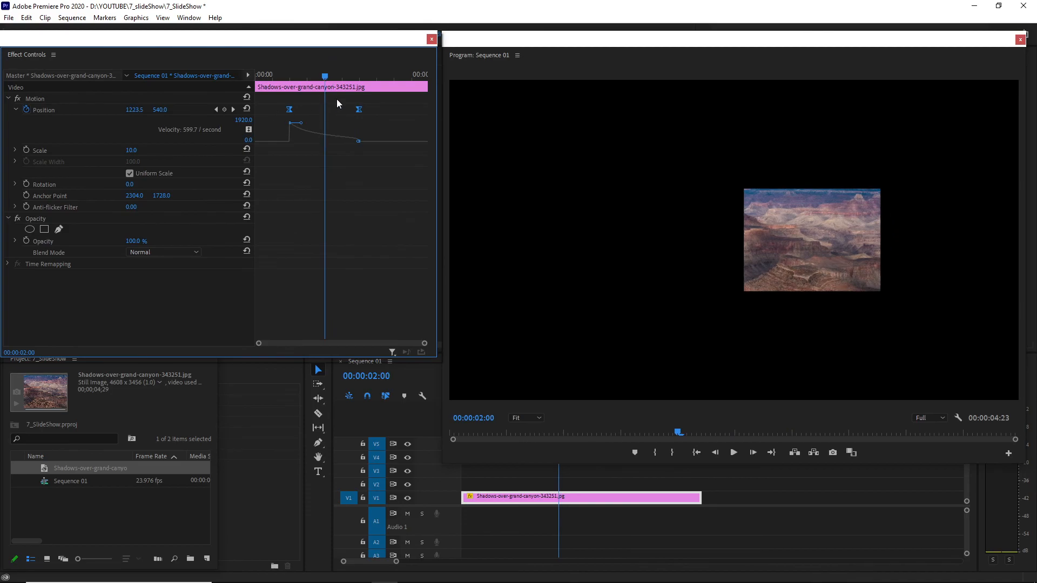
left_click(160, 109)
type("154")
key("Return")
left_click_drag(160, 110, 387, 187)
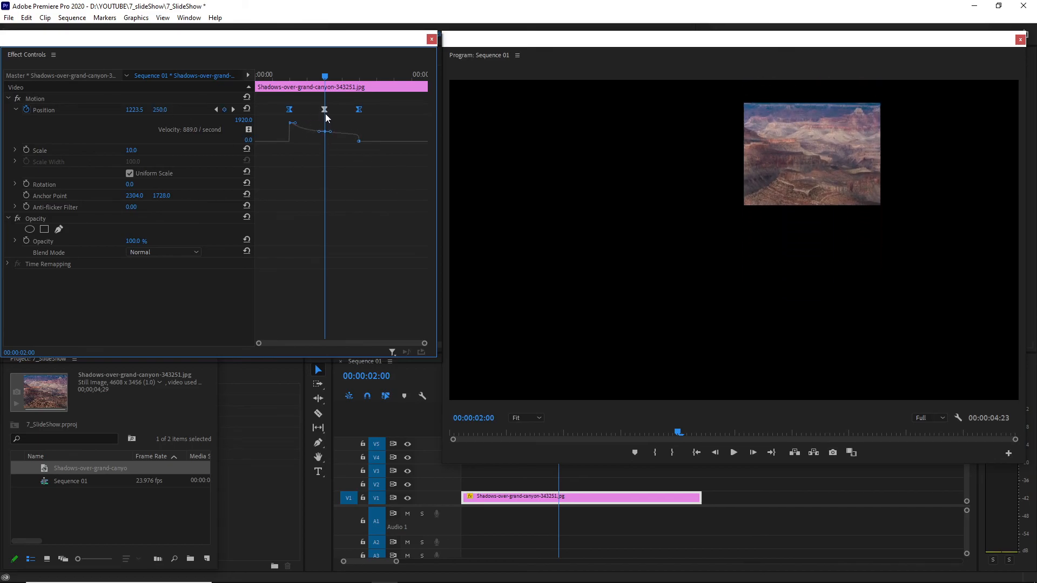
left_click_drag(319, 76, 254, 83)
key("space")
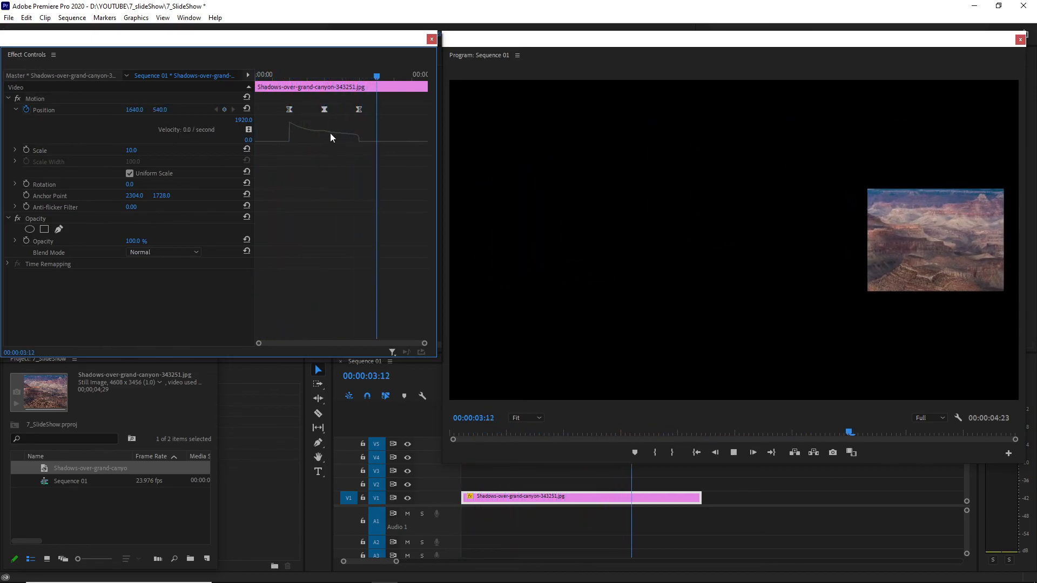
left_click_drag(370, 78, 291, 81)
key("space")
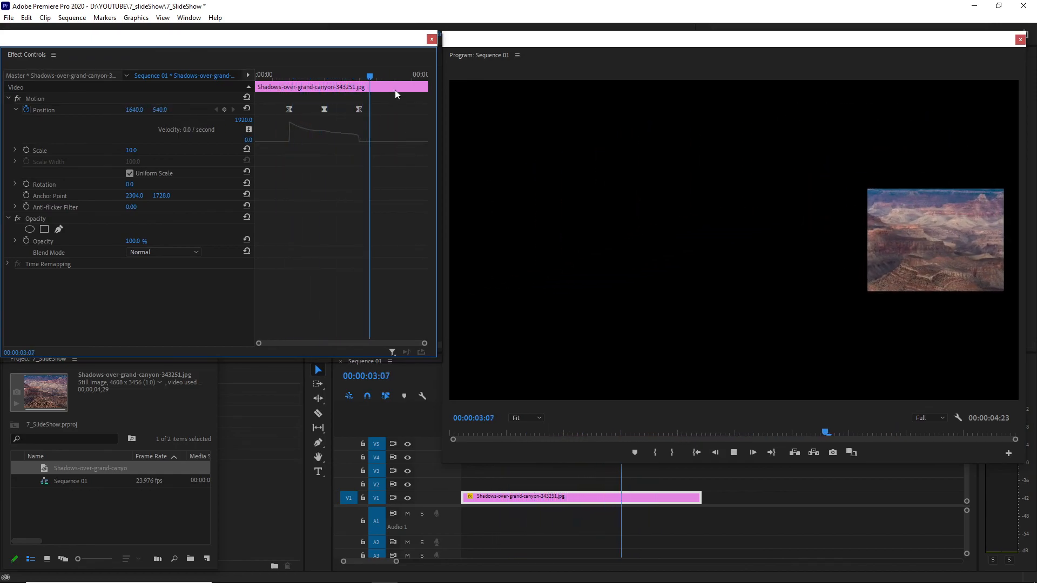
- Select all three Position keyframes and apply Continuous Bezier temporal interpolation to them
left_click_drag(389, 81, 278, 112)
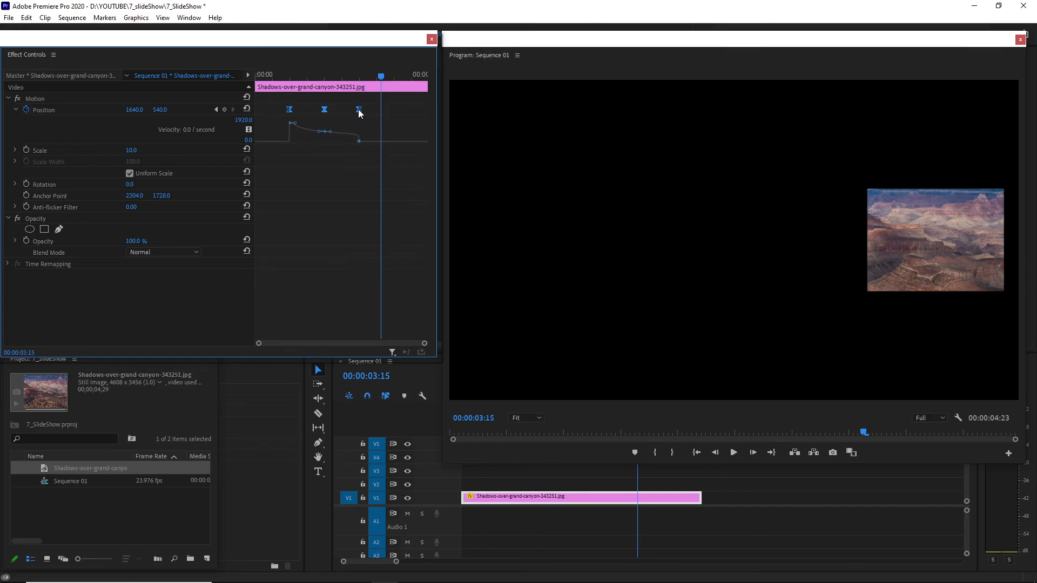
right_click(358, 111)
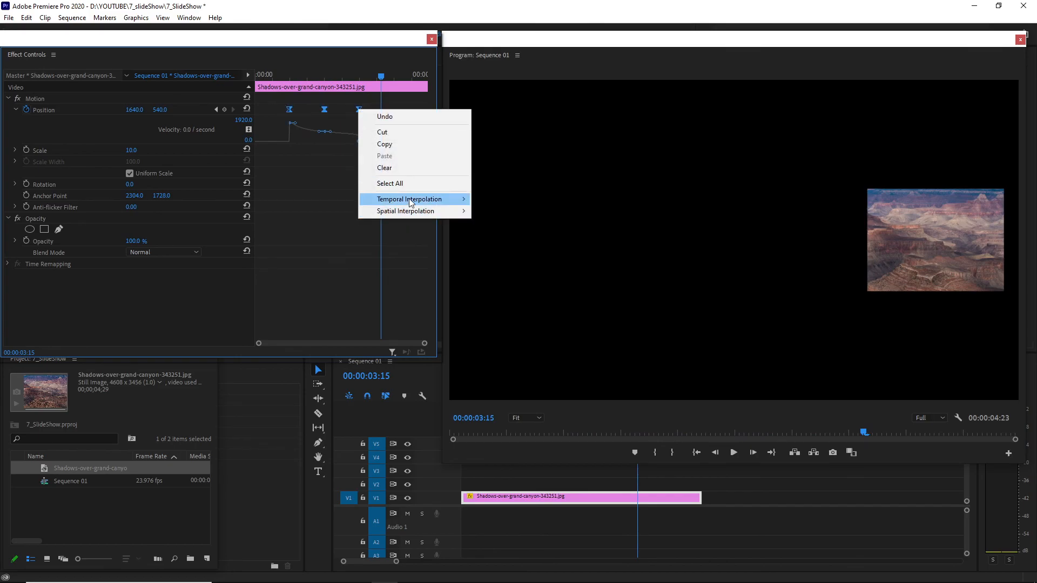
mouse_move(432, 200)
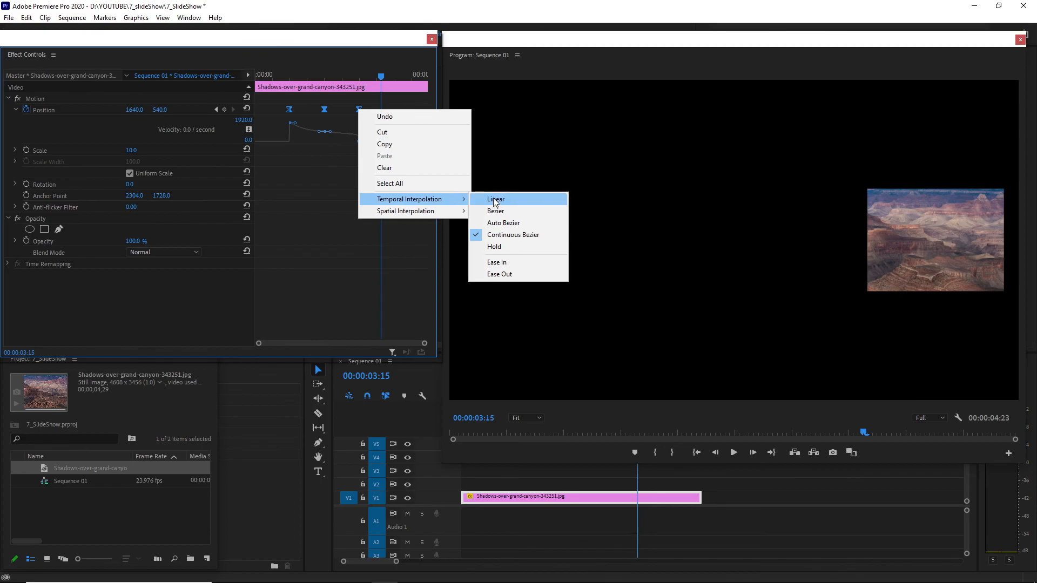
left_click(524, 236)
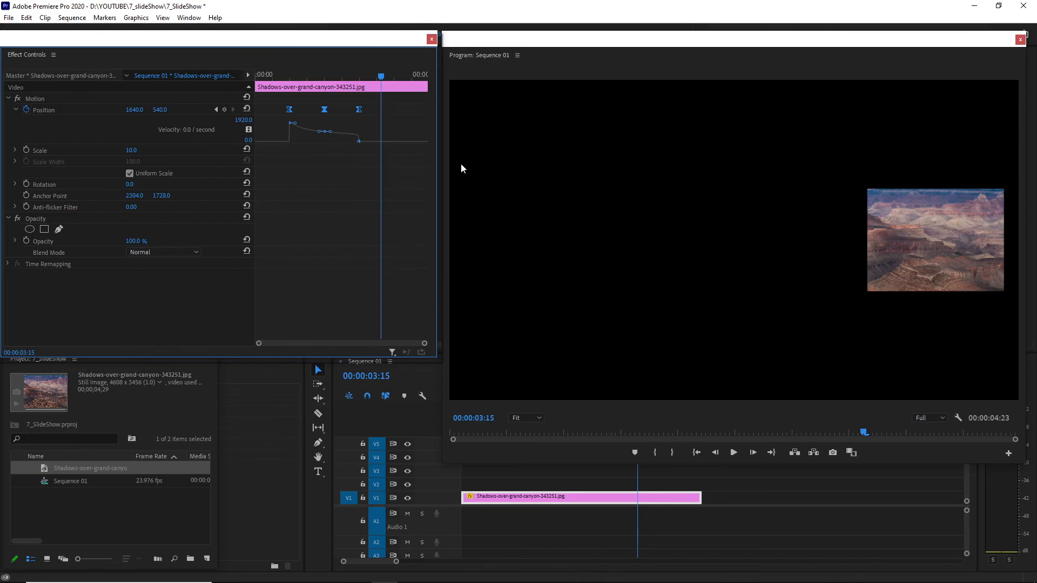
- Raise the middle keyframe's velocity to about 1990 per second at 00:00:02:00 and replay the animation to check the motion
left_click(318, 77)
left_click_drag(319, 78, 326, 77)
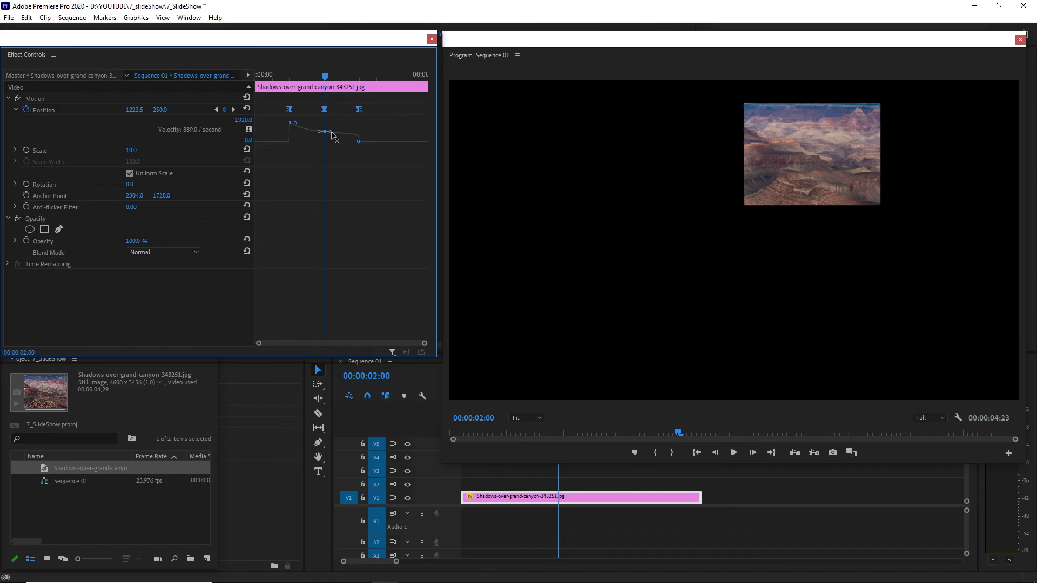
mouse_move(330, 131)
left_mouse_down()
mouse_move(347, 132)
mouse_move(321, 131)
mouse_move(333, 121)
mouse_move(336, 145)
mouse_move(335, 123)
left_mouse_up()
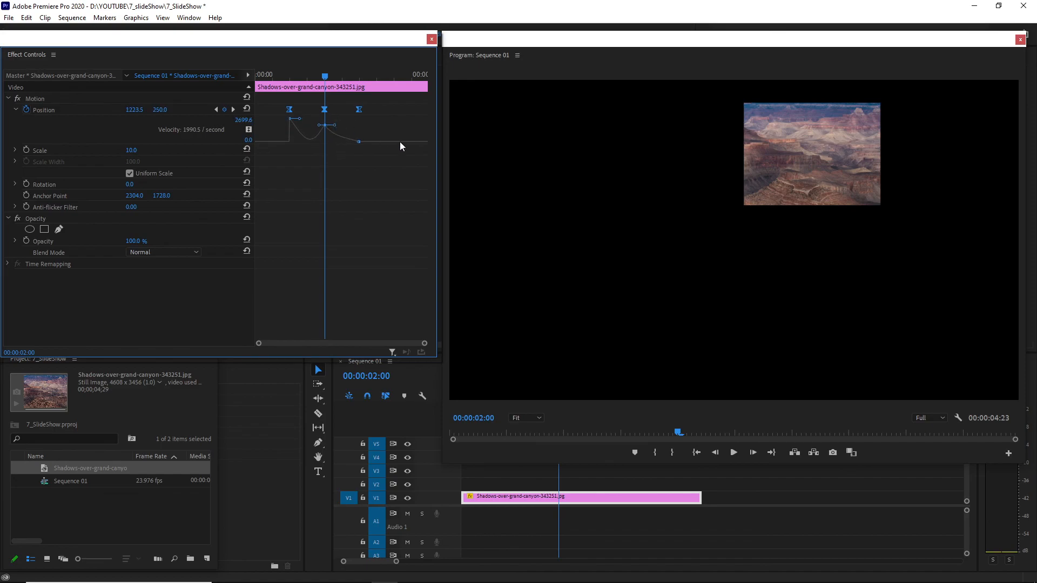
left_click(281, 77)
key("space")
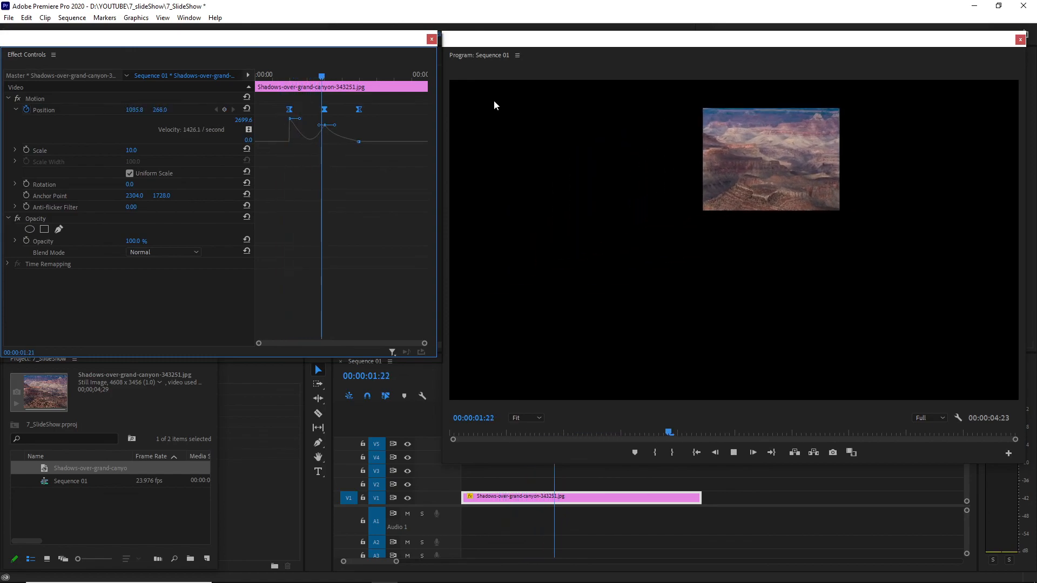
left_click_drag(380, 84, 281, 86)
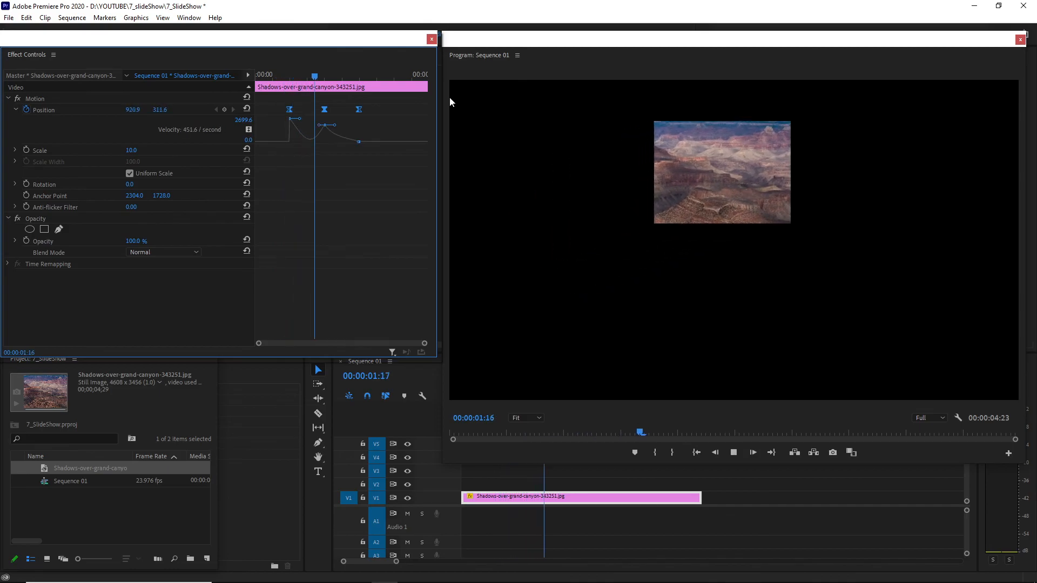
left_click_drag(388, 77, 286, 81)
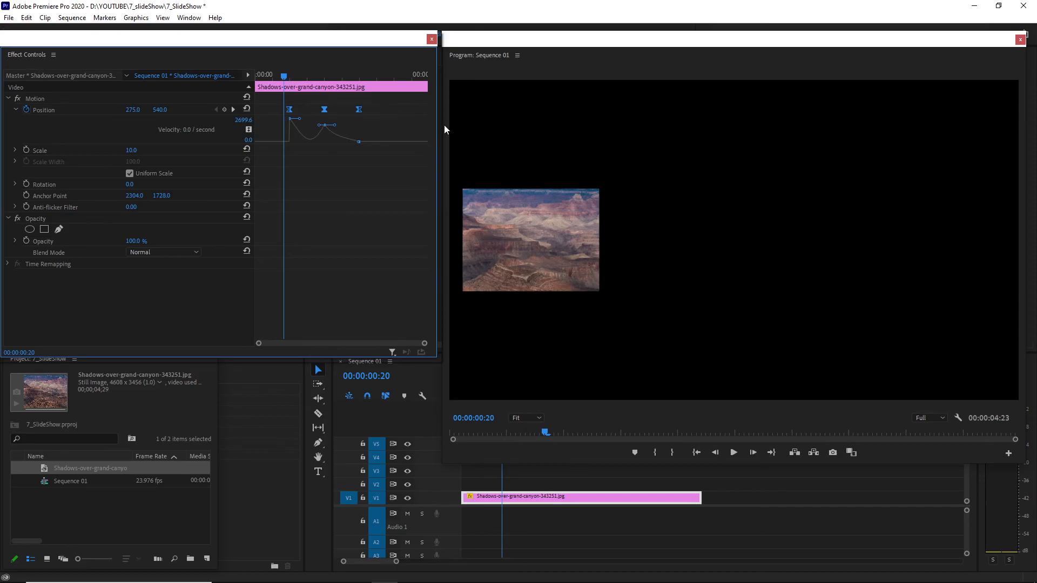
key("space")
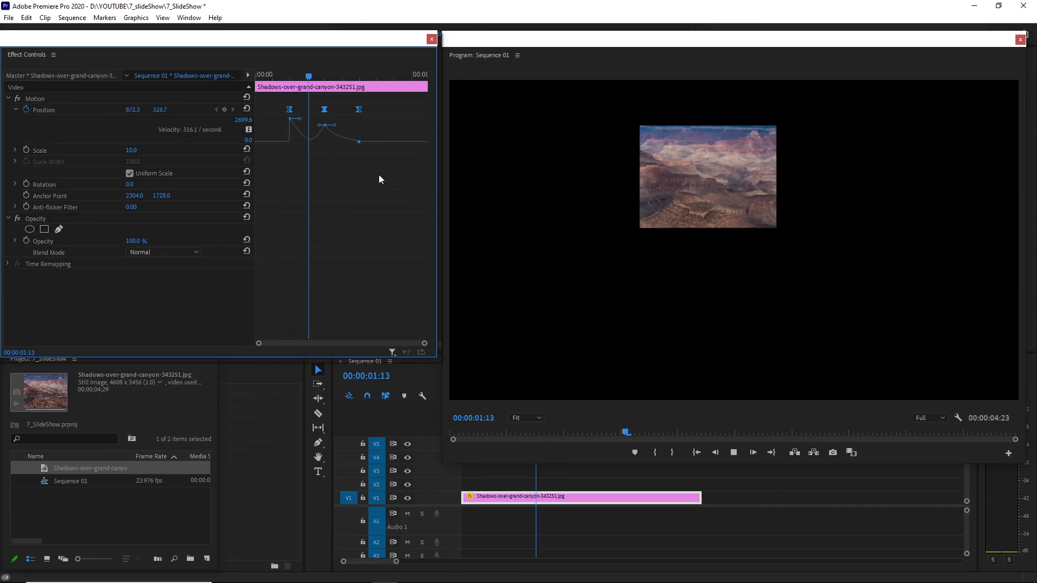
- Set only the middle Position keyframe to Bezier temporal interpolation
left_click(378, 81)
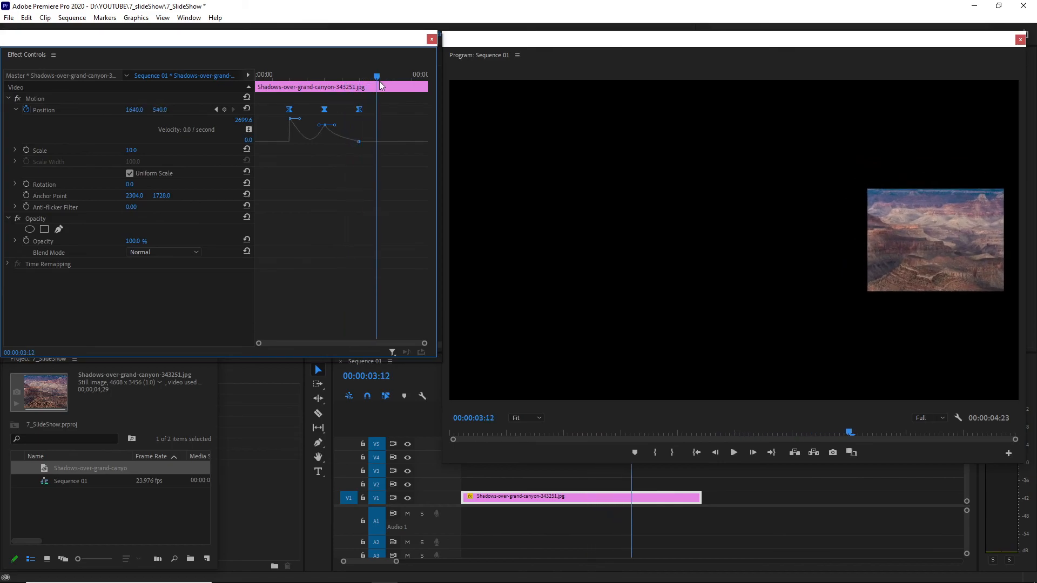
left_click_drag(371, 80, 326, 80)
key("Left")
key("Left")
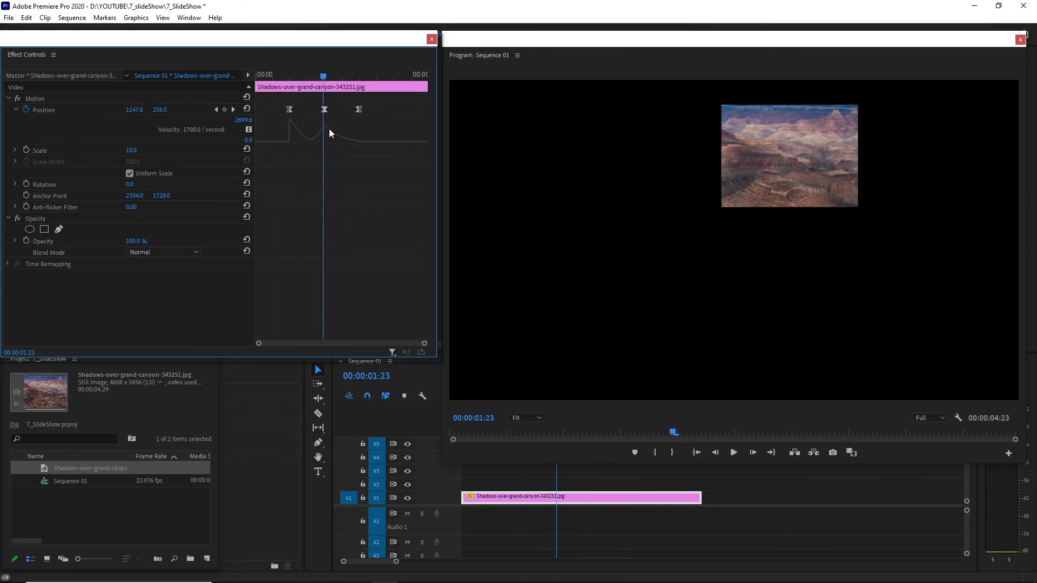
right_click(324, 113)
mouse_move(410, 200)
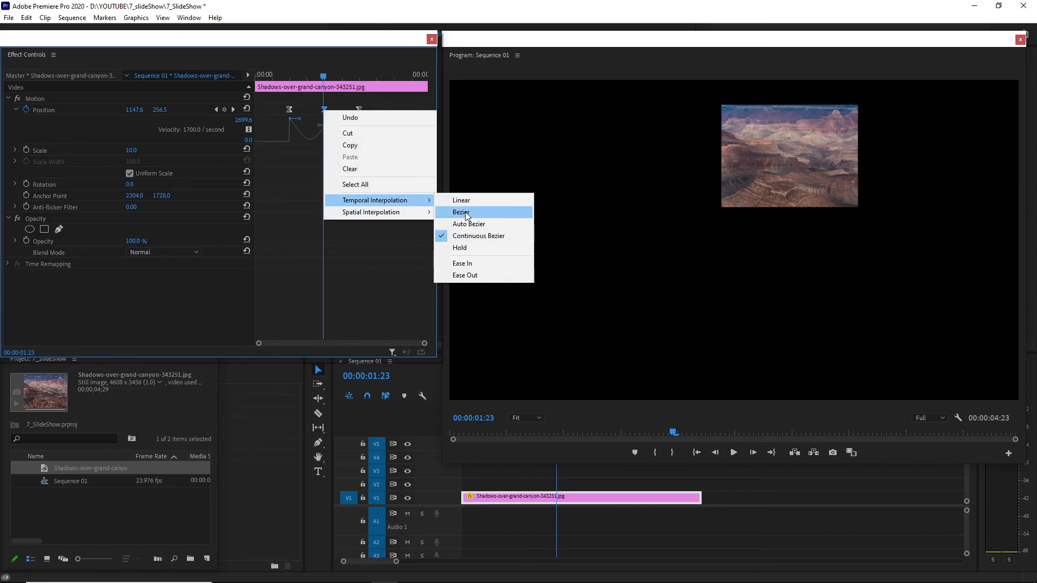
left_click(467, 213)
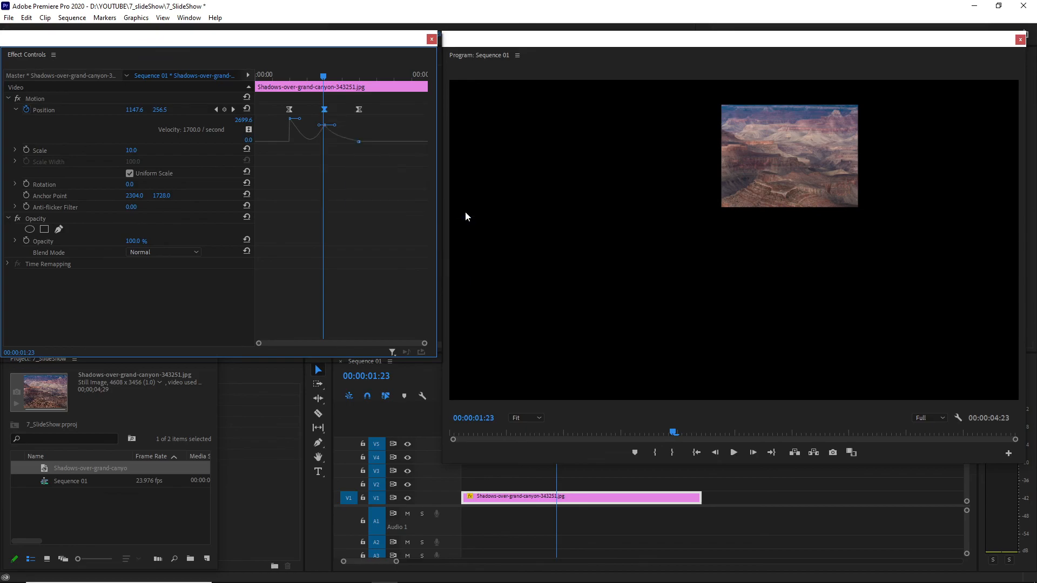
- Shape the middle keyframe's handles independently, with high incoming and near-zero outgoing velocity, and play the animation
mouse_move(336, 127)
left_mouse_down()
mouse_move(321, 130)
mouse_move(322, 148)
mouse_move(298, 146)
mouse_move(336, 121)
left_mouse_up()
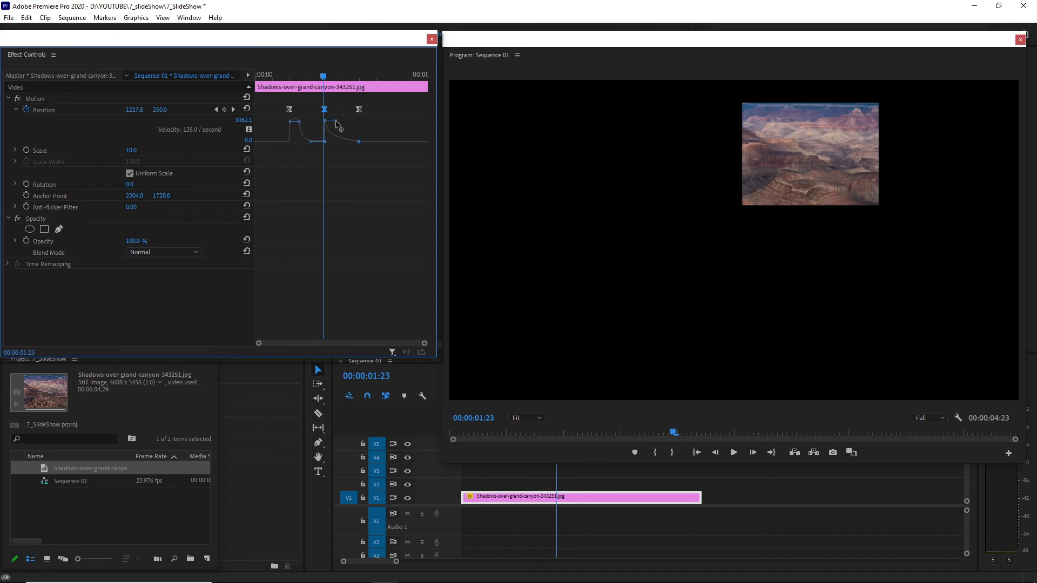
left_click_drag(336, 122, 336, 125)
mouse_move(337, 126)
left_mouse_down()
mouse_move(339, 139)
mouse_move(316, 146)
mouse_move(312, 121)
mouse_move(340, 132)
mouse_move(337, 143)
left_mouse_up()
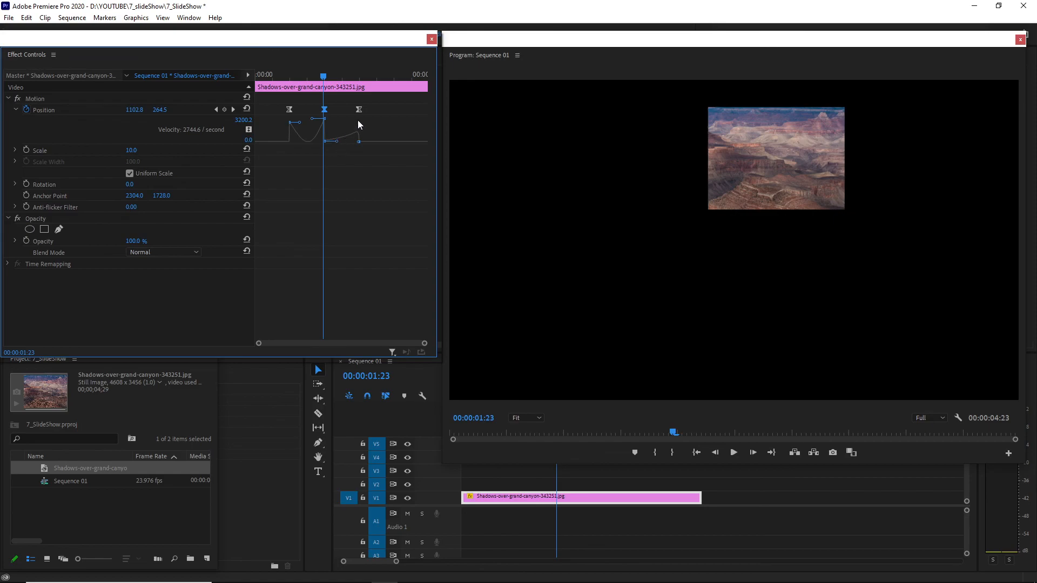
left_click_drag(290, 76, 246, 71)
key("space")
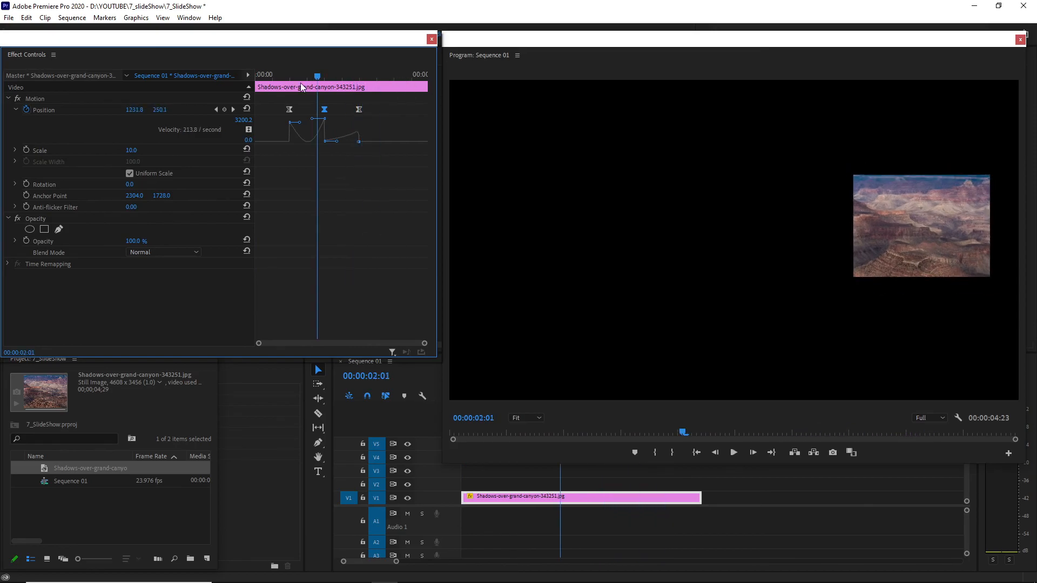
- Readjust the middle keyframe's incoming velocity handle and raise its outgoing velocity to about 307 per second
left_click(325, 76)
left_click_drag(312, 126, 312, 120)
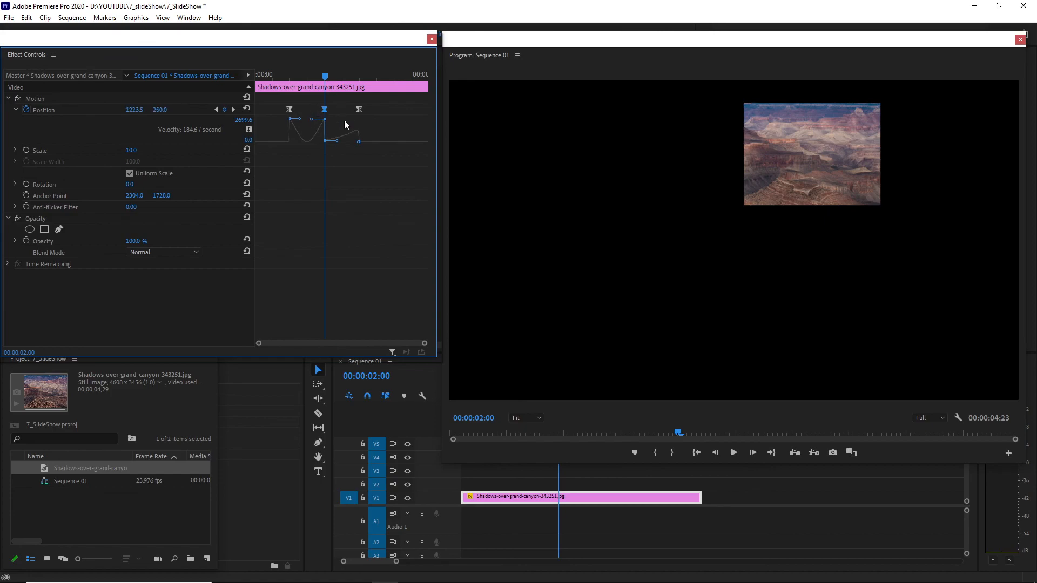
left_click_drag(337, 141, 337, 139)
- Set all three Position keyframes to Hold temporal interpolation and play the animation from the start
left_click_drag(277, 99, 362, 112)
right_click(362, 112)
mouse_move(435, 200)
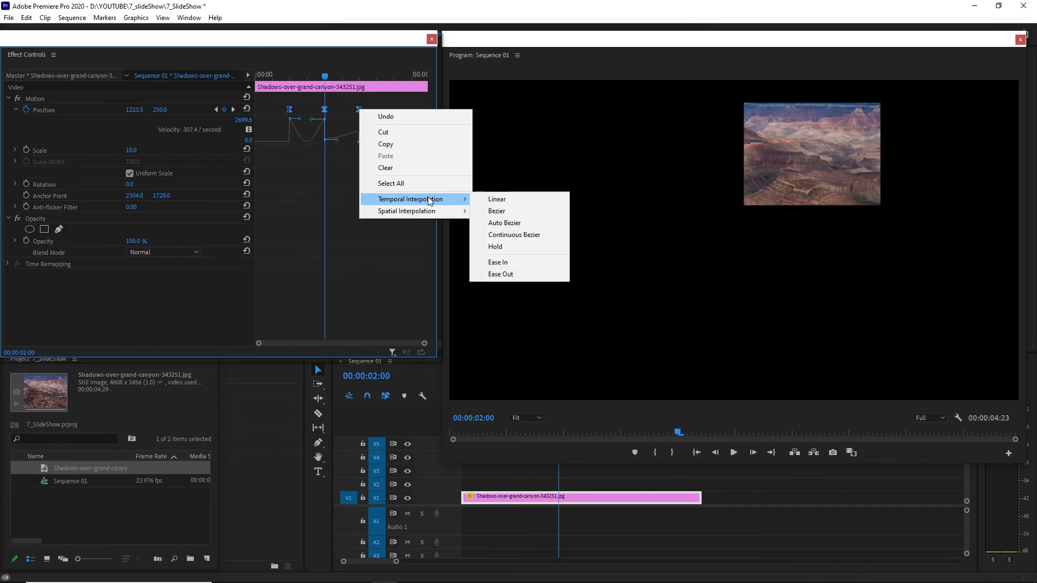
left_click(515, 247)
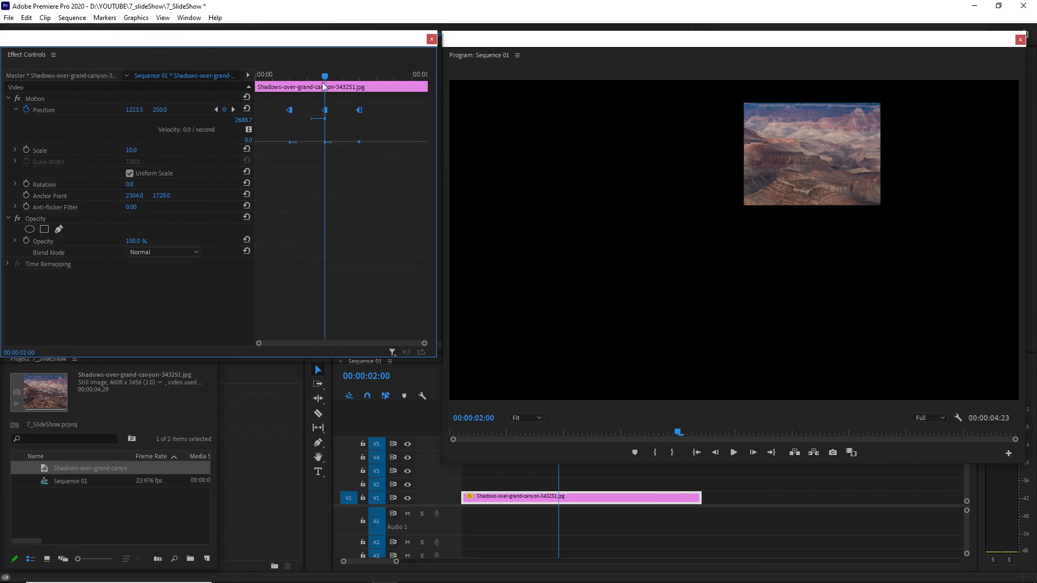
left_click_drag(292, 74, 235, 105)
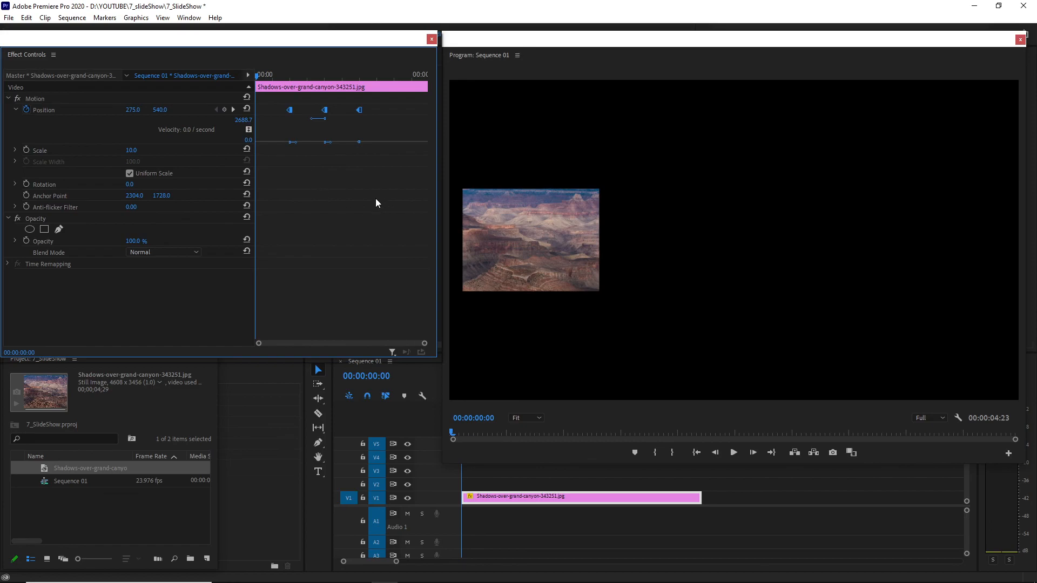
key("space")
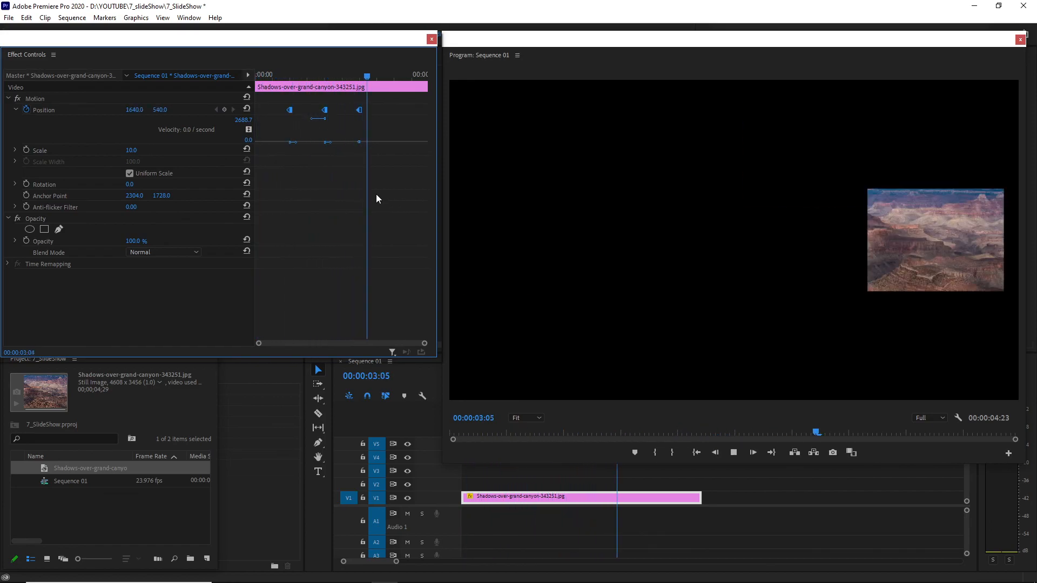
- Add more Position keyframes, including a horizontal value of 1152 at 00:00:03:05 and a vertical value of 663 just before 00:00:02:00
mouse_move(385, 81)
left_mouse_down()
mouse_move(300, 87)
mouse_move(362, 106)
mouse_move(388, 101)
mouse_move(287, 100)
mouse_move(350, 111)
mouse_move(297, 125)
mouse_move(295, 138)
mouse_move(364, 160)
mouse_move(264, 163)
mouse_move(297, 173)
mouse_move(275, 78)
mouse_move(369, 89)
left_mouse_up()
left_click_drag(135, 110, 86, 110)
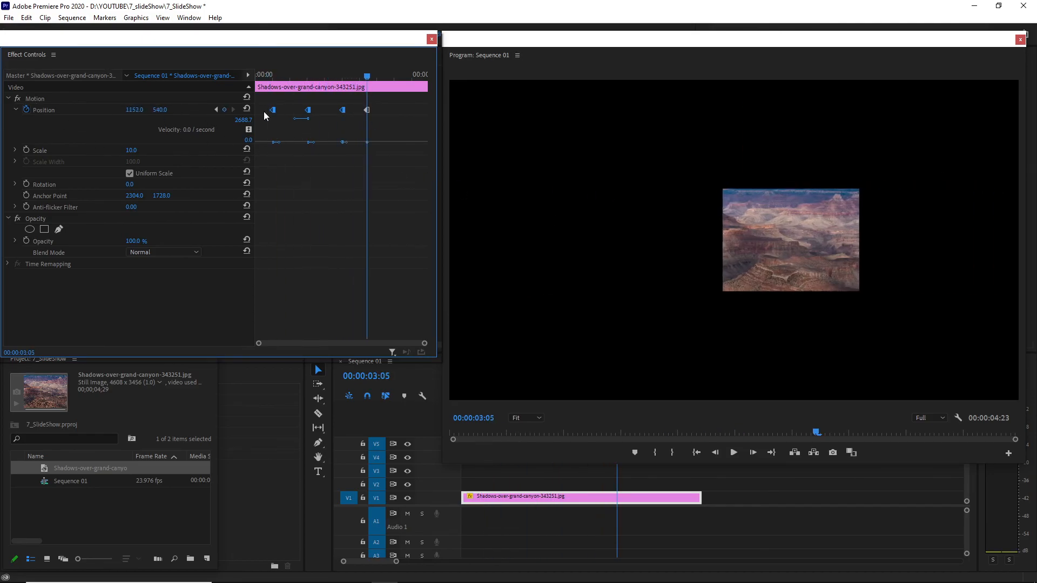
left_click(323, 76)
mouse_move(160, 112)
left_mouse_down()
mouse_move(192, 112)
mouse_move(151, 112)
mouse_move(162, 113)
left_mouse_up()
left_click(290, 76)
- Play the animation from the start to check the jumps between the Hold keyframes
key("Home")
key("space")
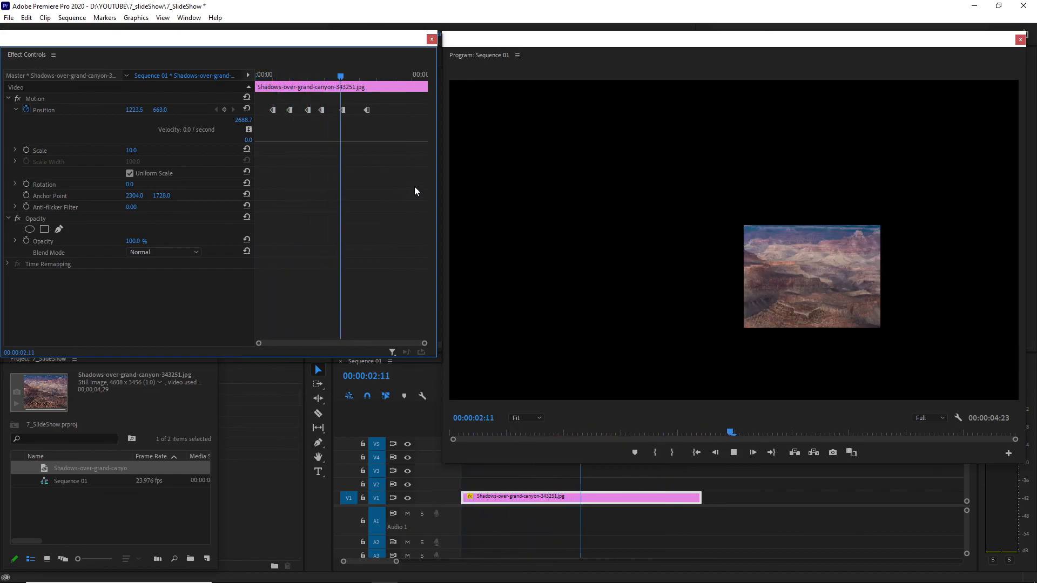
key("space")
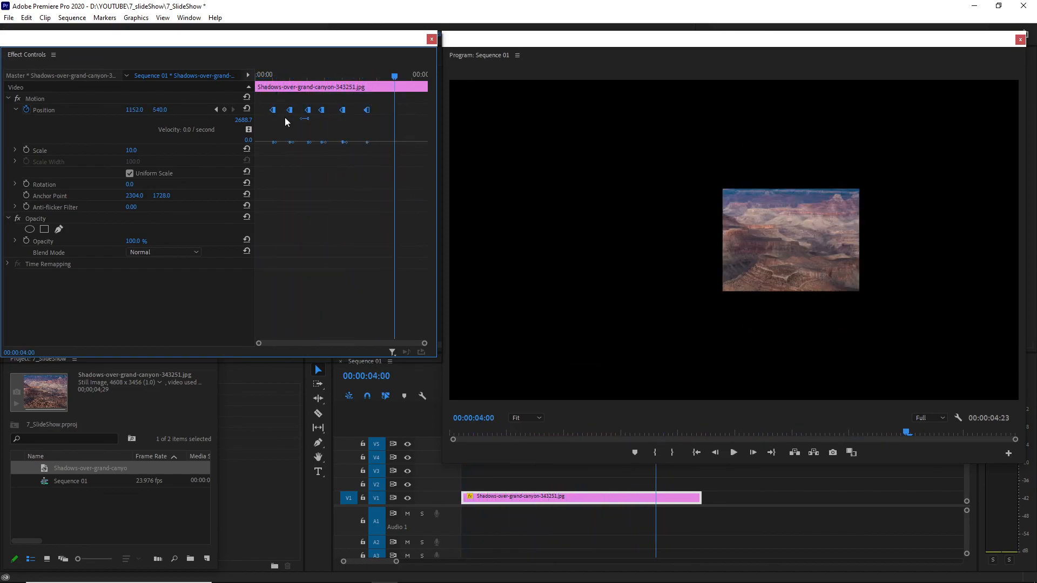
- Open the temporal interpolation choices for all the selected Position keyframes
right_click(366, 111)
mouse_move(434, 199)
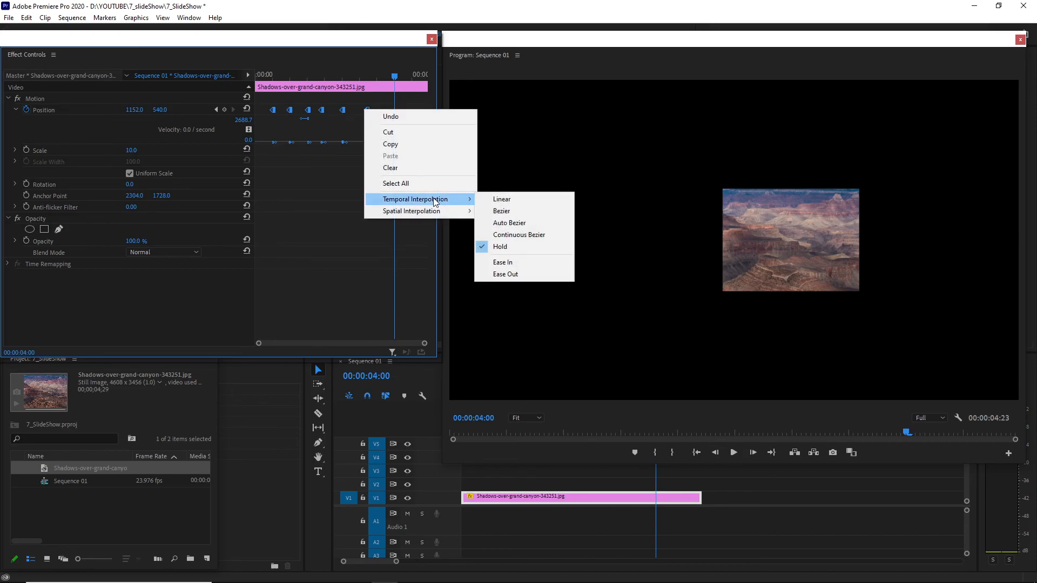